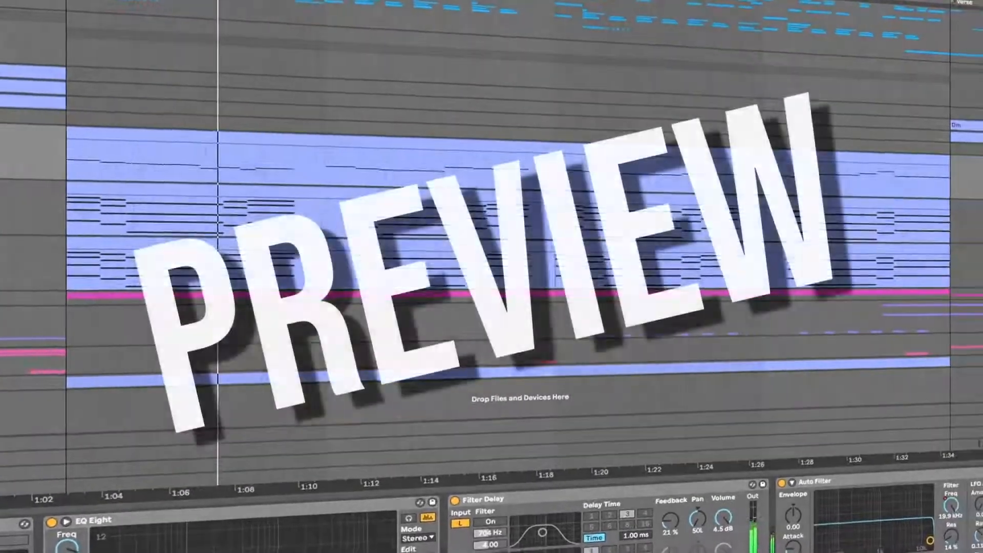
# - Load the Serum_x64 synth onto the Serum Lead track and move its window higher on the screen
pyautogui.hotkey('ctrl', 'alt', 'p')
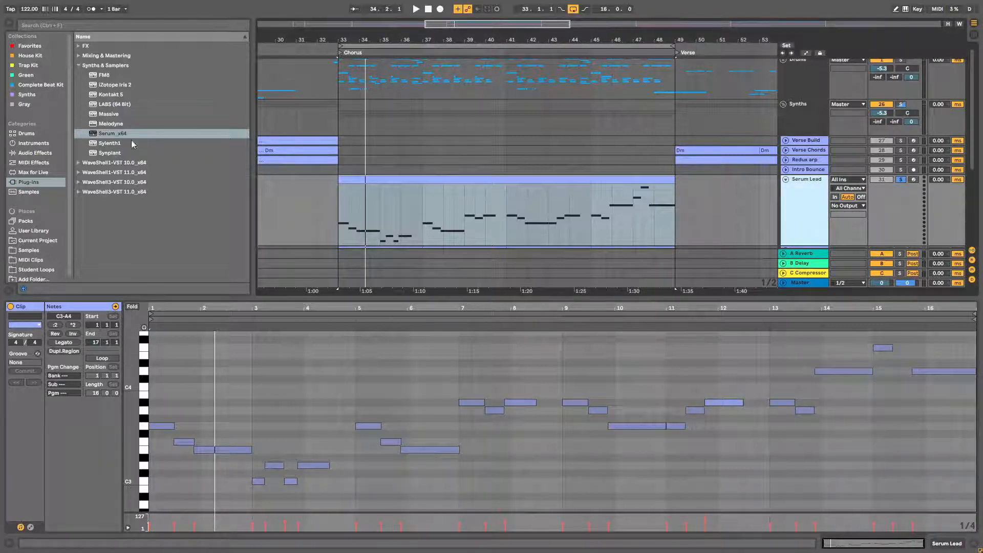
pyautogui.click(113, 135)
pyautogui.doubleClick(113, 136)
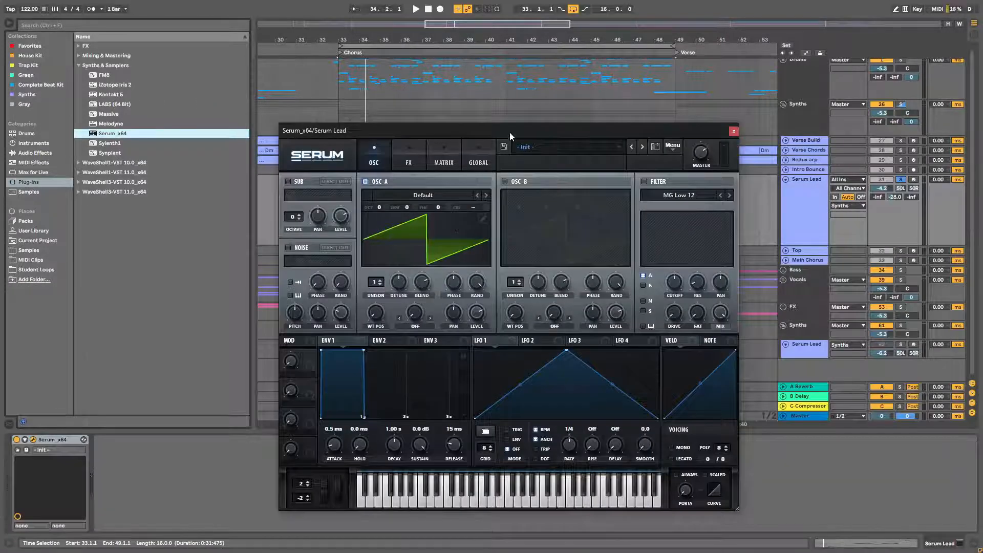
pyautogui.moveTo(509, 132); pyautogui.dragTo(506, 86)
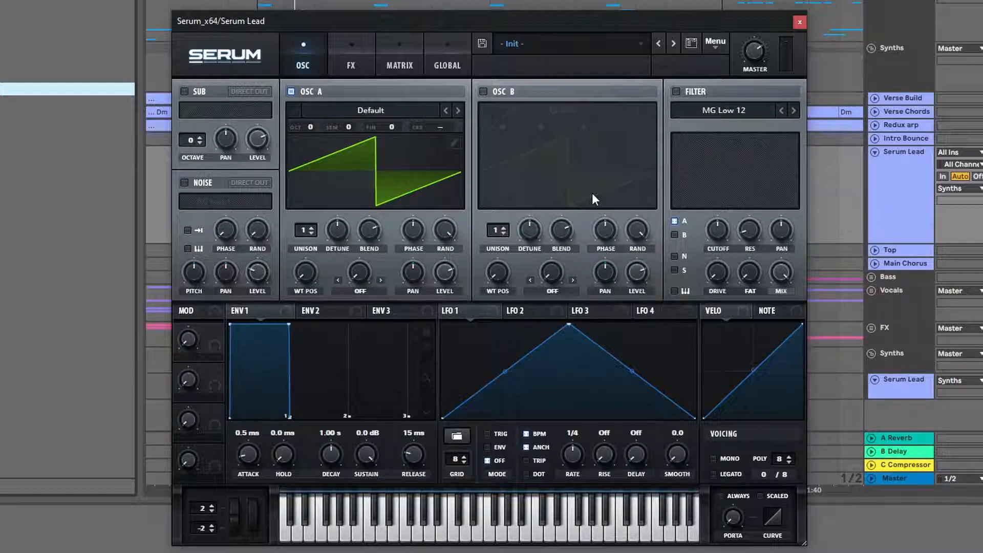
# - Load the Basic Shapes wavetable into OSC A and move its wavetable position to the saw shape
pyautogui.click(373, 112)
pyautogui.moveTo(340, 126)
pyautogui.click(450, 251)
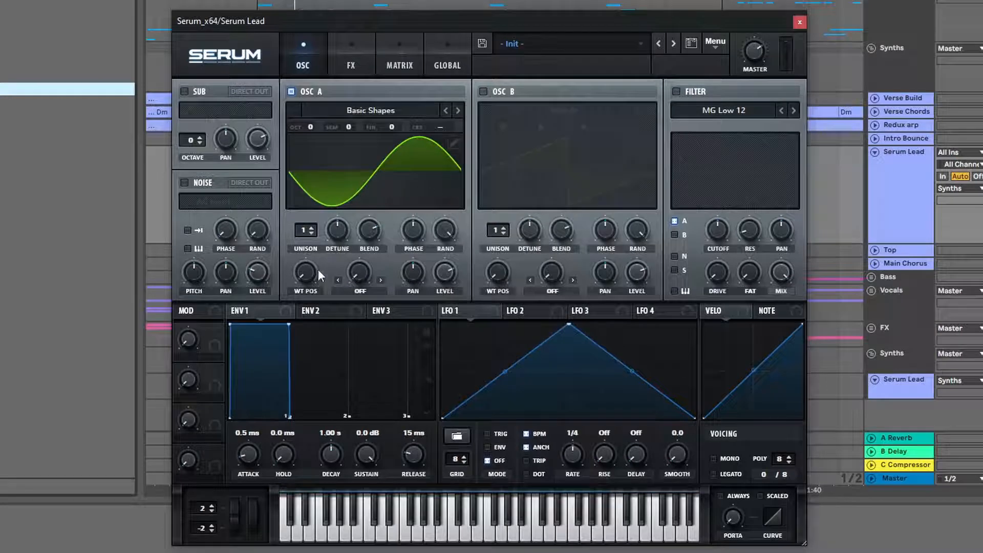
pyautogui.moveTo(309, 269); pyautogui.dragTo(314, 230)
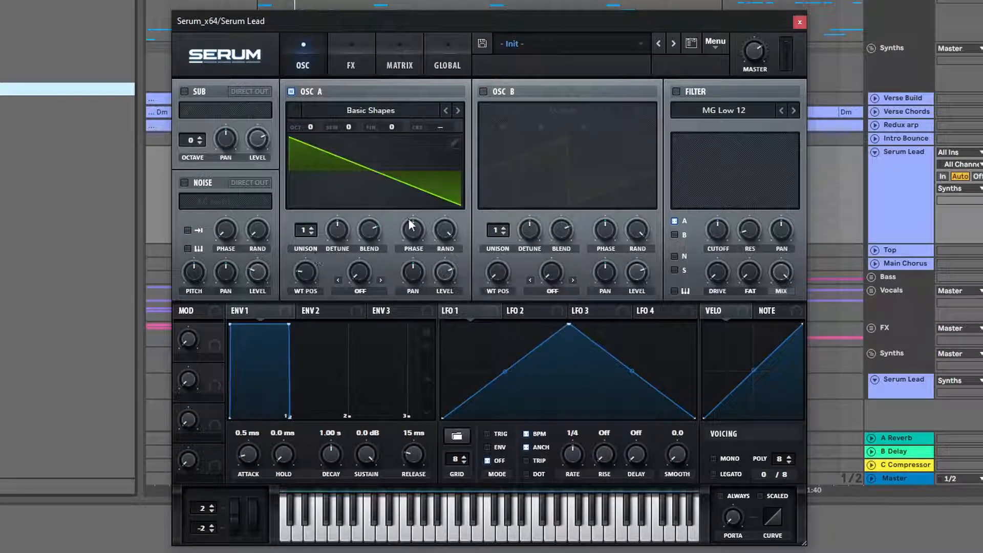
# - Set OSC A's unison to 11 voices and adjust its detune, phase and random amounts
pyautogui.moveTo(311, 229); pyautogui.dragTo(313, 117)
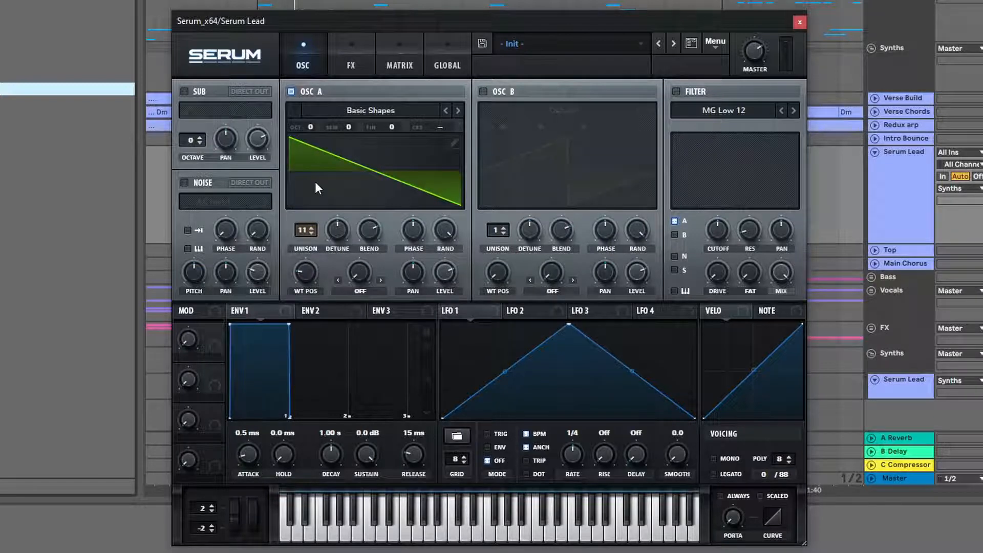
pyautogui.moveTo(333, 231); pyautogui.dragTo(340, 255)
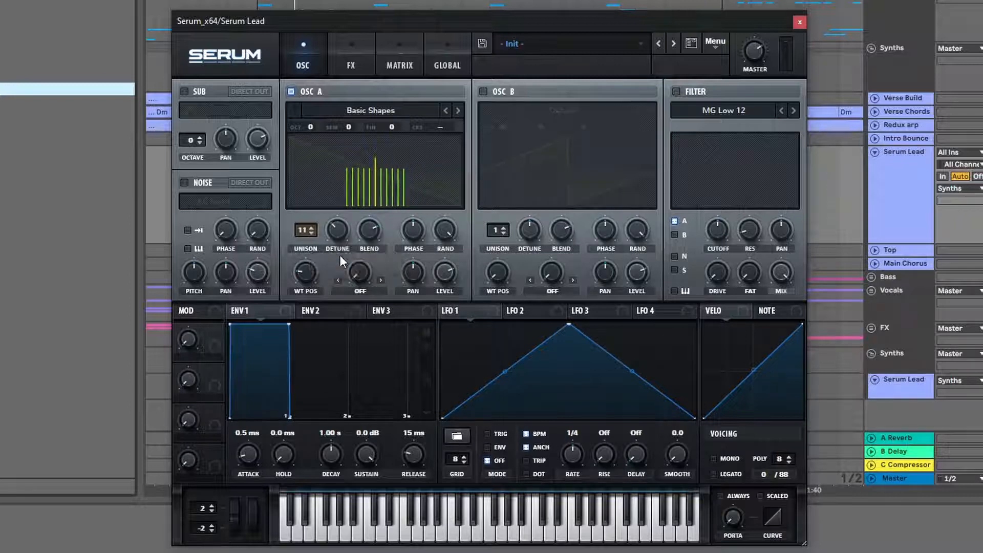
pyautogui.moveTo(405, 232); pyautogui.dragTo(437, 285)
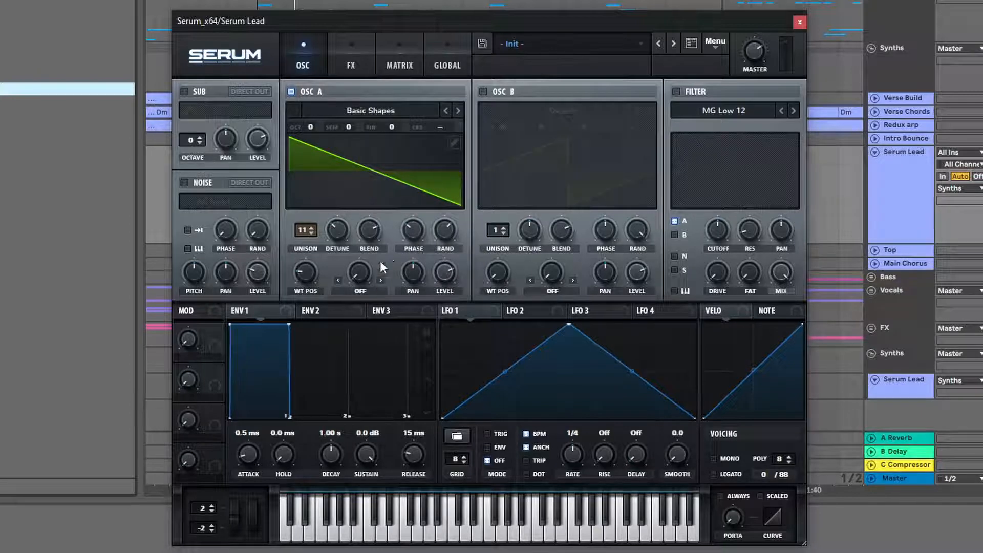
# - Try the Bend - and Bend + warp modes on OSC A with different warp amounts
pyautogui.click(361, 291)
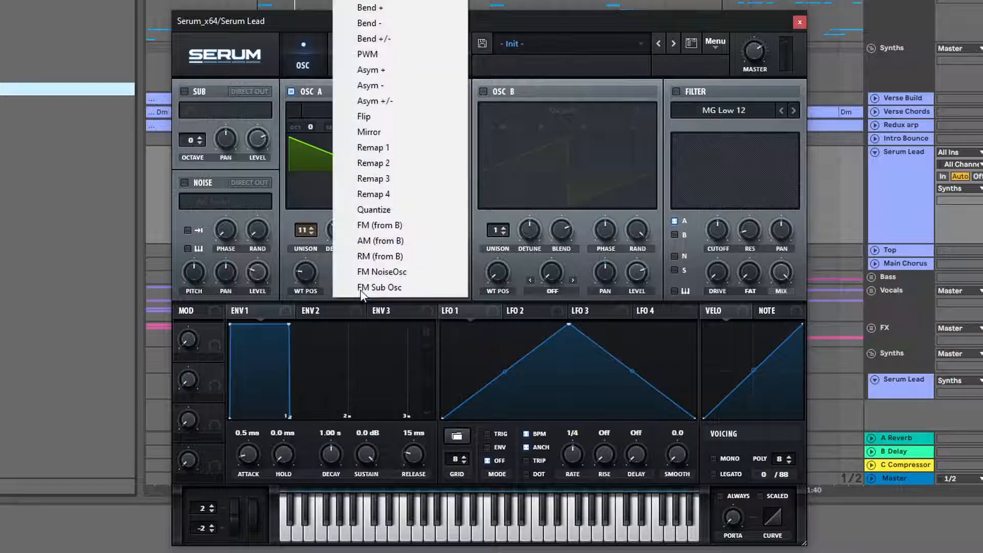
pyautogui.click(385, 26)
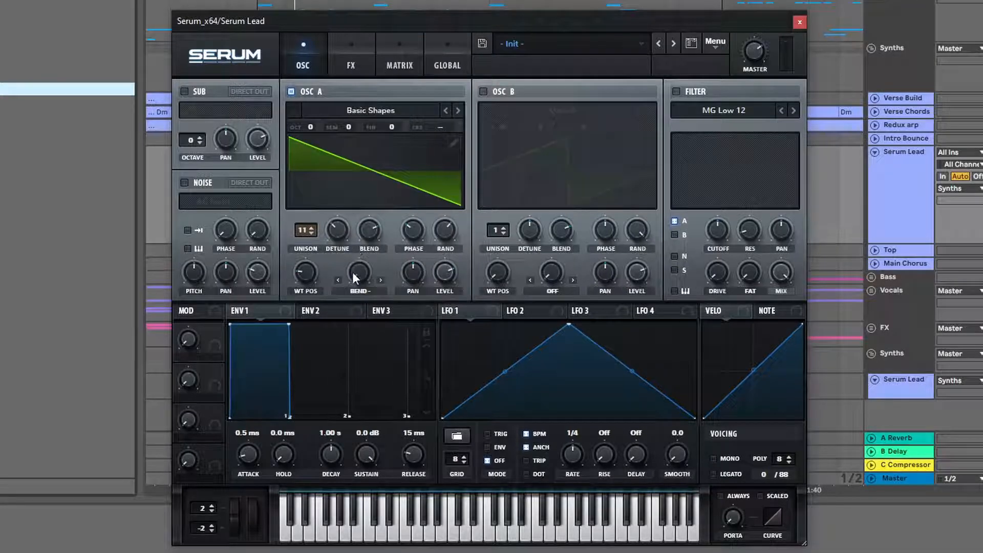
pyautogui.moveTo(358, 272); pyautogui.dragTo(370, 189)
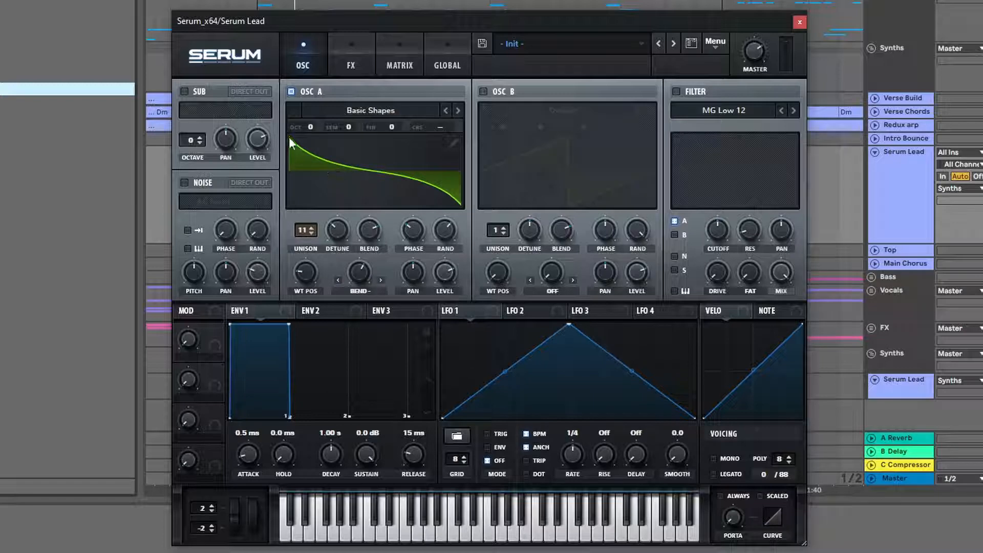
pyautogui.moveTo(358, 271); pyautogui.dragTo(369, 240)
pyautogui.click(358, 290)
pyautogui.click(370, 7)
pyautogui.moveTo(359, 269); pyautogui.dragTo(361, 290)
# - Set OSC A's warp mode to Bend - and raise the warp amount strongly
pyautogui.click(361, 290)
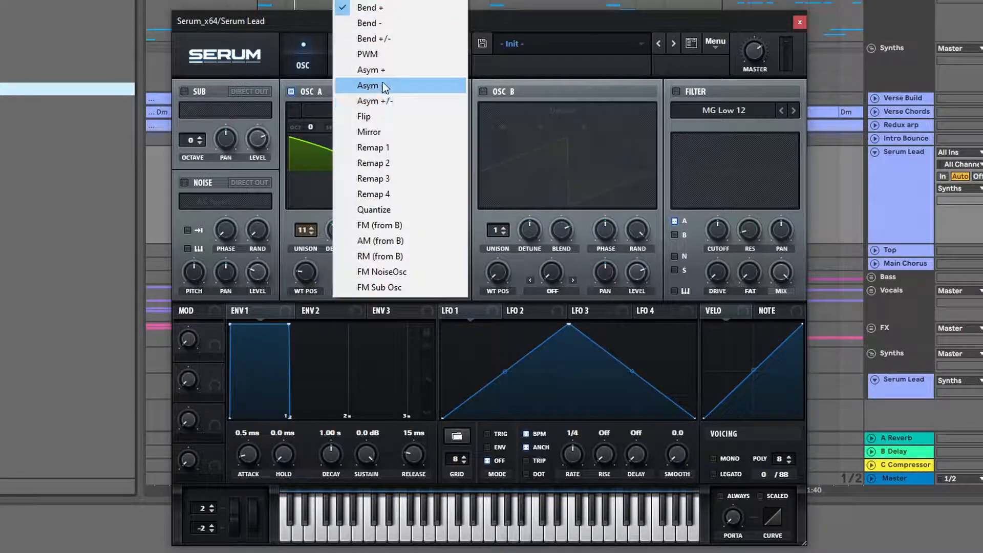
pyautogui.click(383, 24)
pyautogui.moveTo(362, 275); pyautogui.dragTo(370, 110)
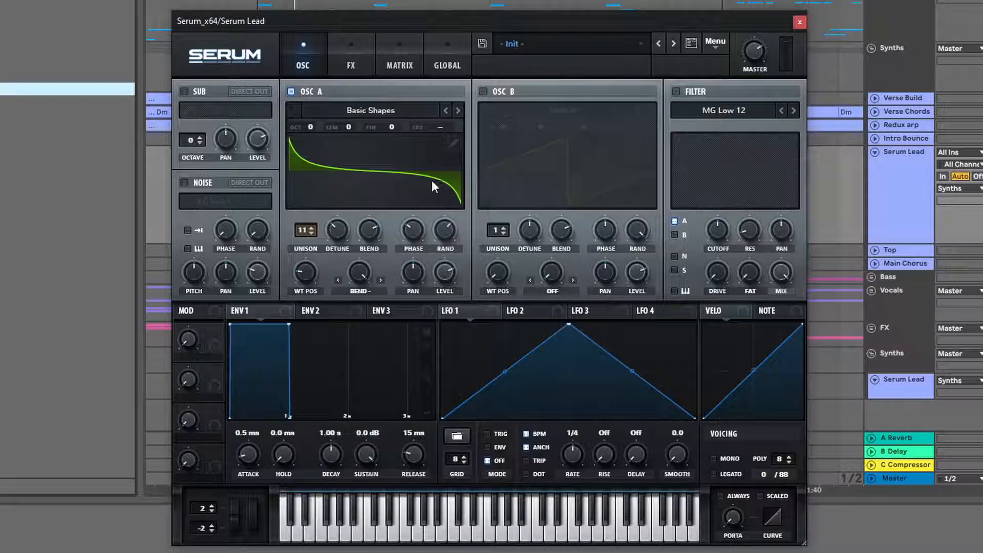
# - Turn on OSC B with its Default wavetable and lower its level
pyautogui.click(483, 91)
pyautogui.moveTo(645, 304)
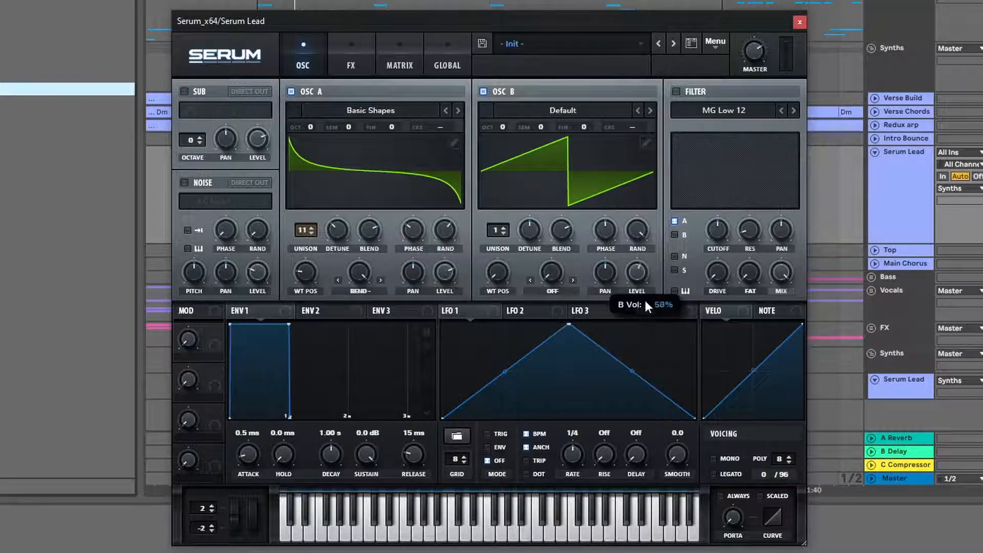
# - Turn on the oscillator filter and set its type to SampHold from the Misc group
pyautogui.click(677, 92)
pyautogui.click(715, 112)
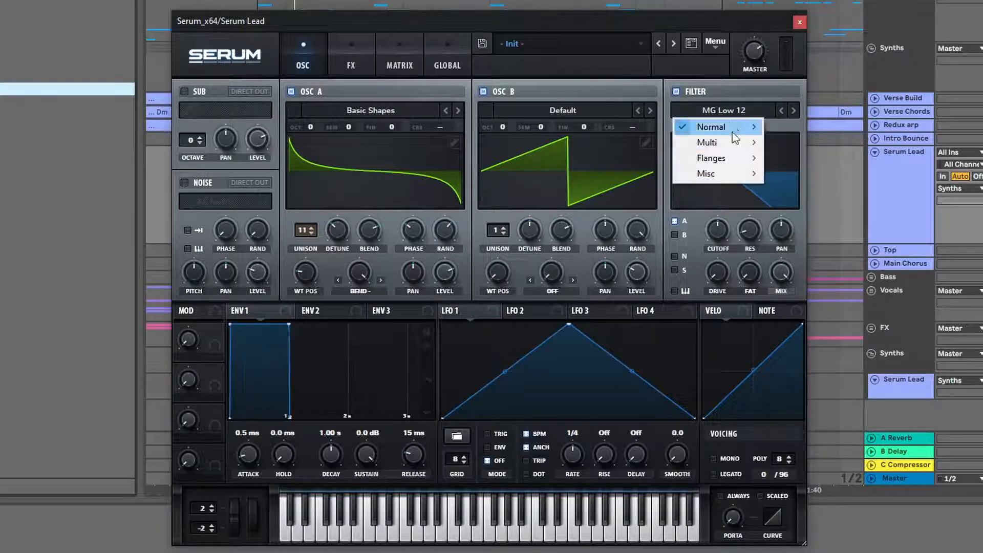
pyautogui.moveTo(734, 175)
pyautogui.click(814, 282)
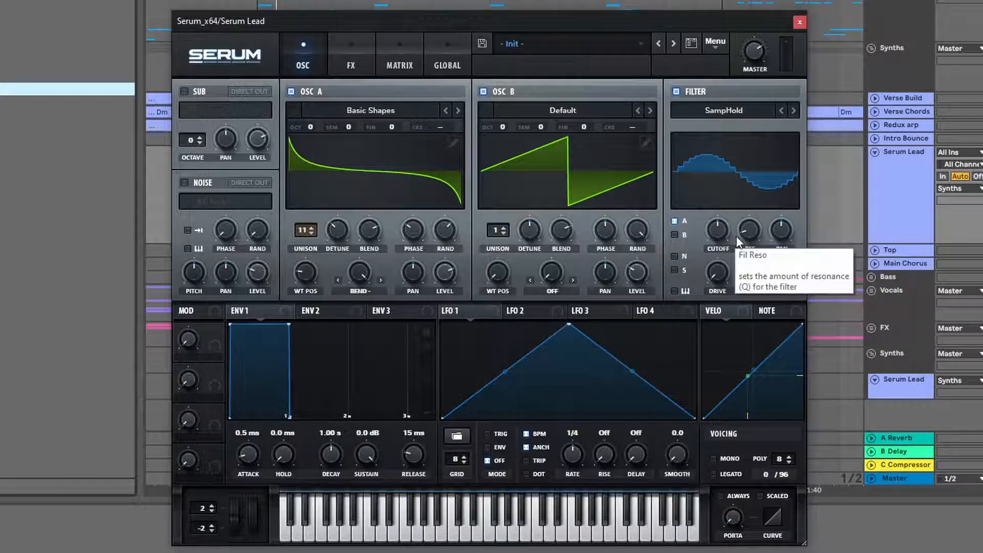
# - Raise the SampHold filter's cutoff, adjust its resonance and drive, and lower the master volume slightly
pyautogui.moveTo(717, 231); pyautogui.dragTo(720, 171)
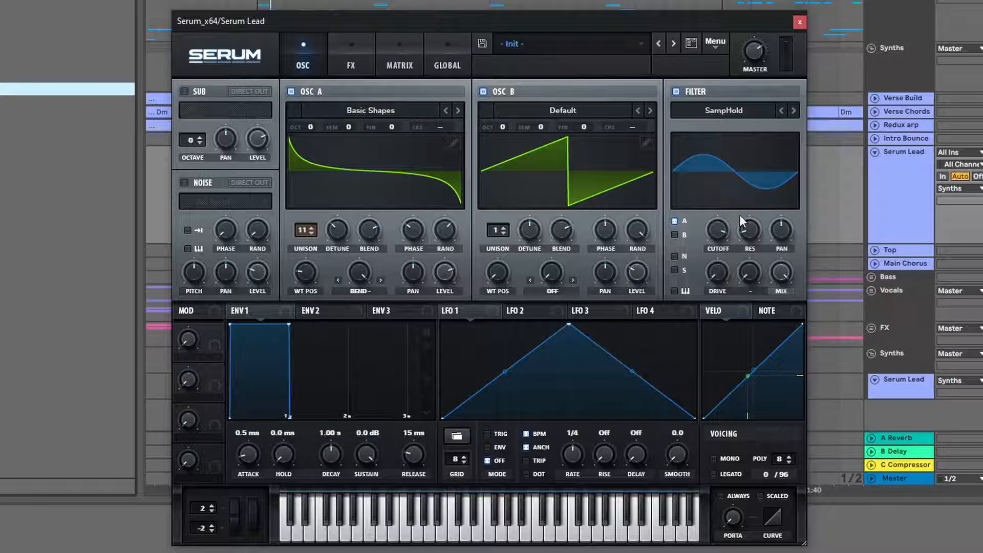
pyautogui.moveTo(751, 222); pyautogui.dragTo(751, 226)
pyautogui.moveTo(716, 283); pyautogui.dragTo(727, 233)
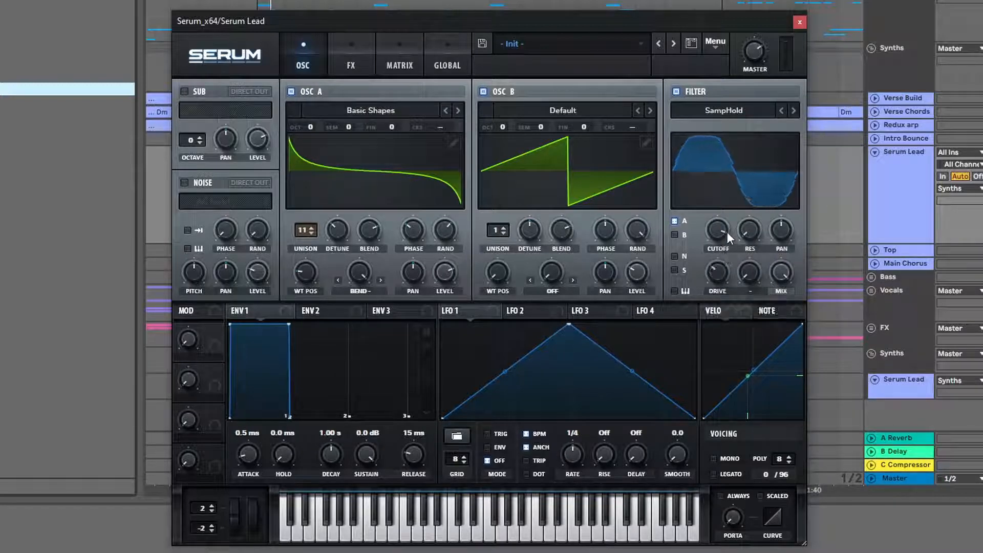
pyautogui.moveTo(763, 43); pyautogui.dragTo(763, 77)
# - Turn on the noise oscillator with AC hum1 at a reduced level and lengthen ENV 1's release slightly
pyautogui.click(184, 182)
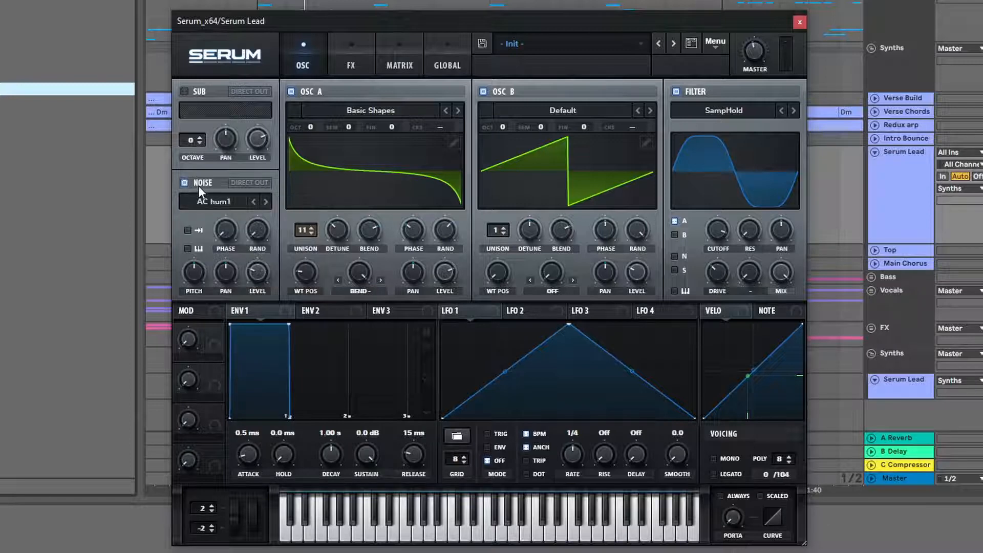
pyautogui.moveTo(260, 273); pyautogui.dragTo(262, 290)
pyautogui.moveTo(412, 455); pyautogui.dragTo(417, 444)
# - Set ENV 2's sustain to 0% and its decay to 141 ms
pyautogui.click(323, 310)
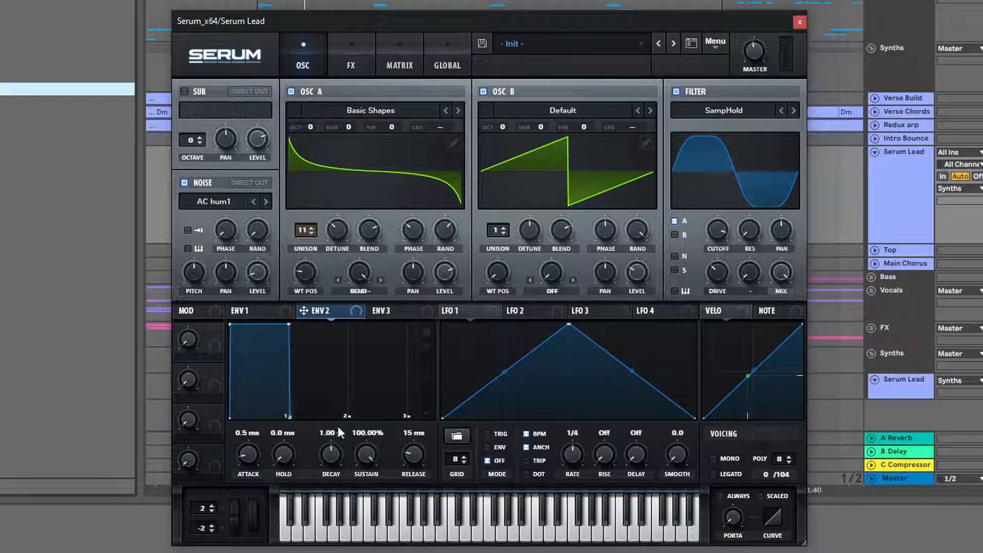
pyautogui.moveTo(366, 454); pyautogui.dragTo(366, 492)
pyautogui.moveTo(331, 450); pyautogui.dragTo(335, 475)
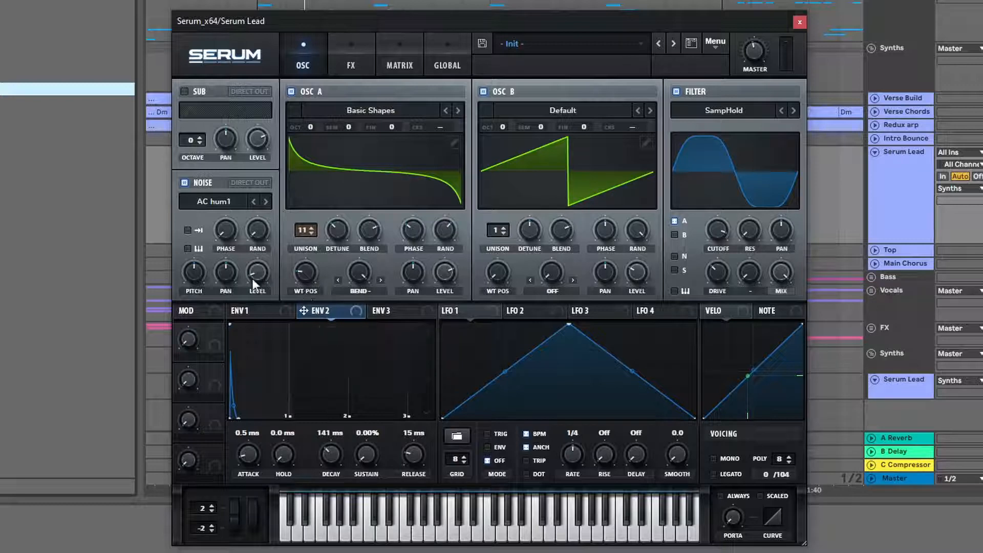
# - Give LFO 1 a basic sine shape, turn off its BPM sync and set its rate to 0.5 Hz
pyautogui.click(464, 310)
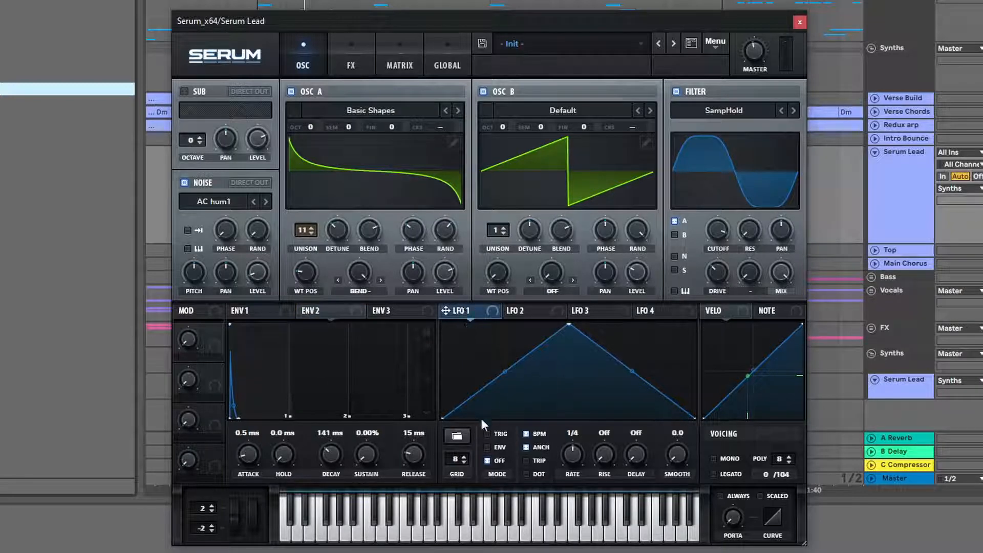
pyautogui.click(456, 436)
pyautogui.moveTo(479, 441)
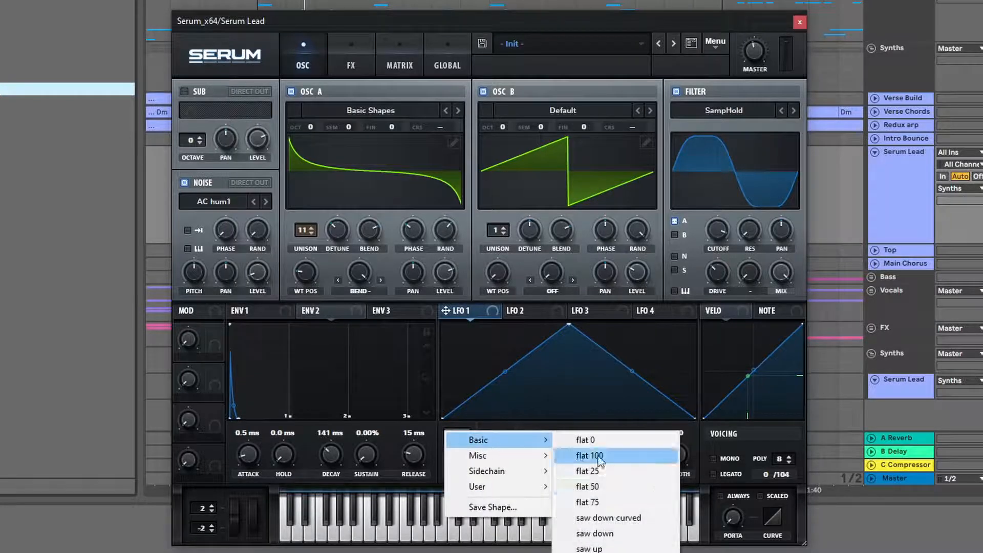
pyautogui.click(597, 552)
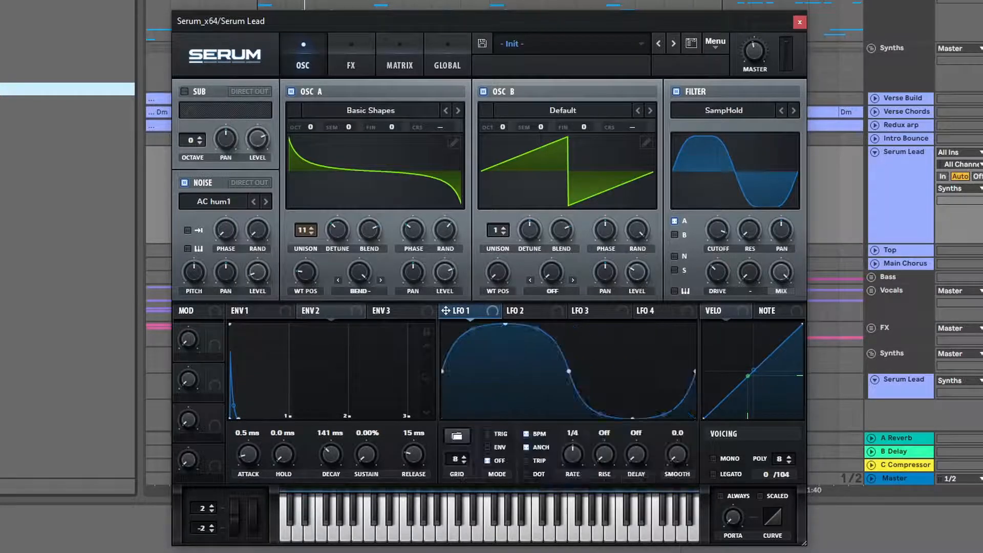
pyautogui.click(526, 433)
pyautogui.moveTo(573, 476); pyautogui.dragTo(569, 481)
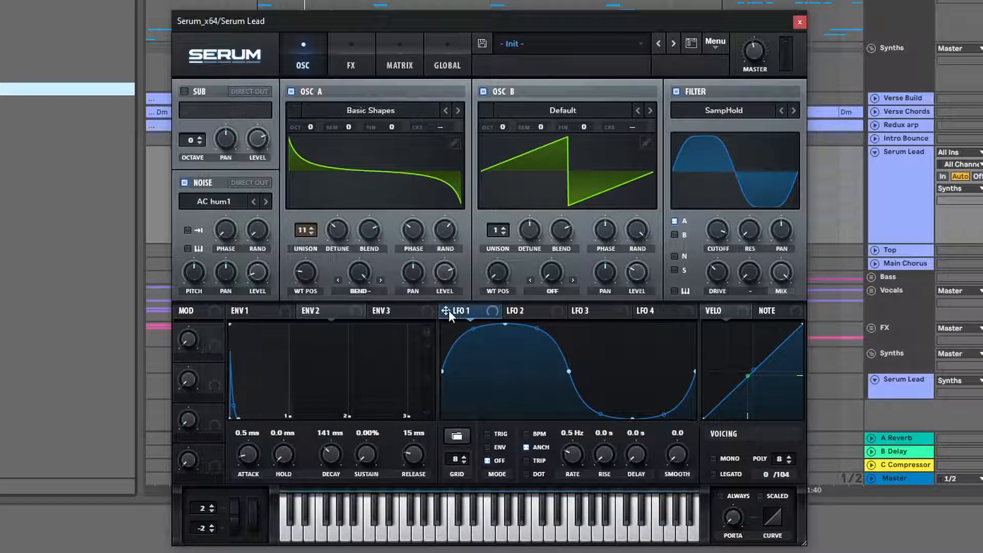
# - Modulate the fine tuning of OSC A and OSC B with LFO 1 at 6.3 Hz, and the noise level with ENV 2
pyautogui.moveTo(405, 127); pyautogui.dragTo(412, 217)
pyautogui.moveTo(578, 136); pyautogui.dragTo(601, 214)
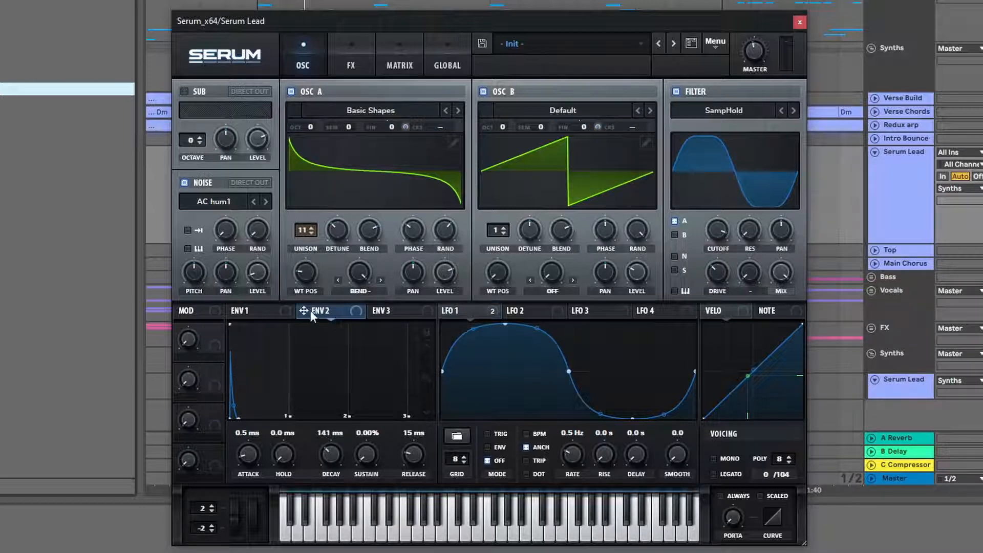
pyautogui.moveTo(306, 310); pyautogui.dragTo(247, 280)
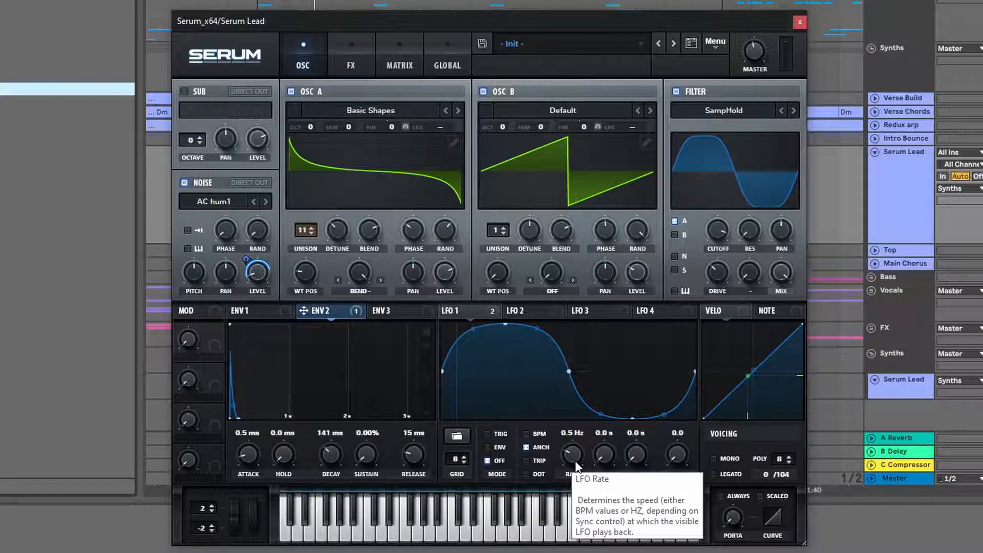
pyautogui.moveTo(577, 459); pyautogui.dragTo(588, 435)
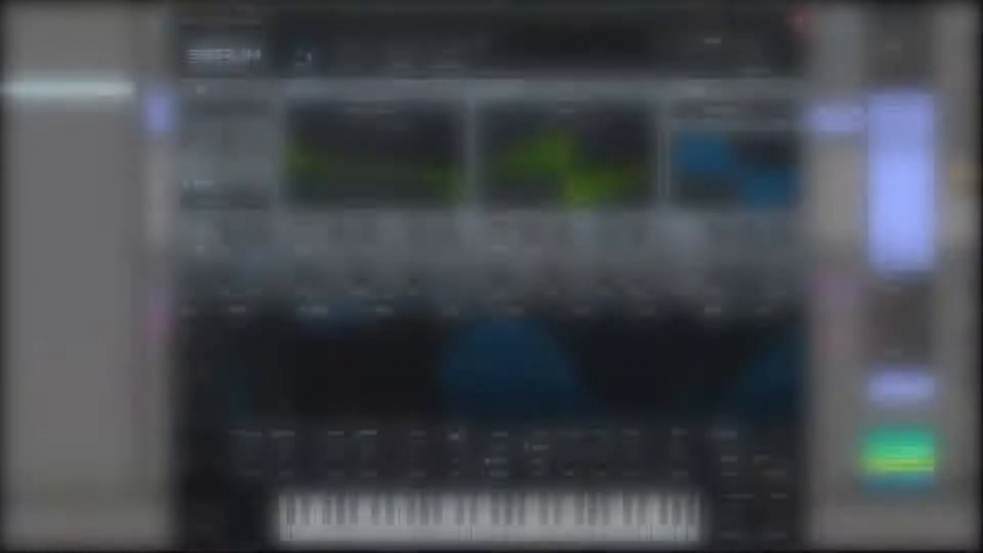
# - Add the Filter effect to the effects rack and set its type to Phs 12+ from the Flanges group
pyautogui.click(351, 47)
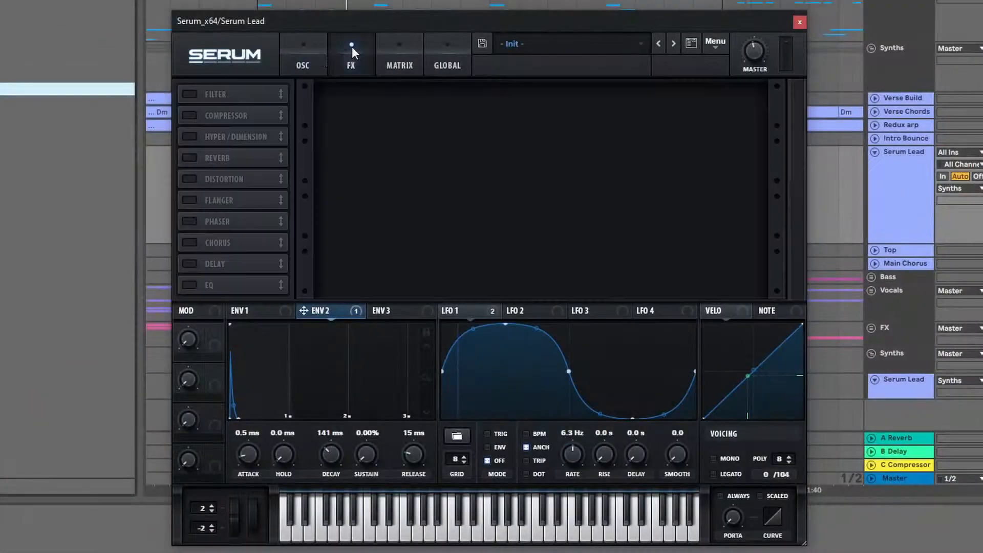
pyautogui.click(190, 95)
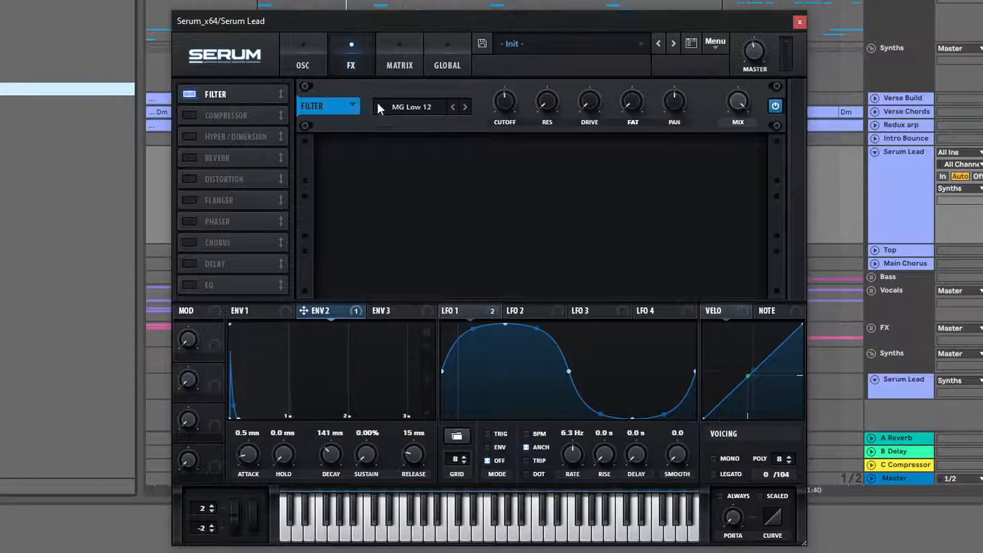
pyautogui.click(432, 108)
pyautogui.moveTo(415, 170)
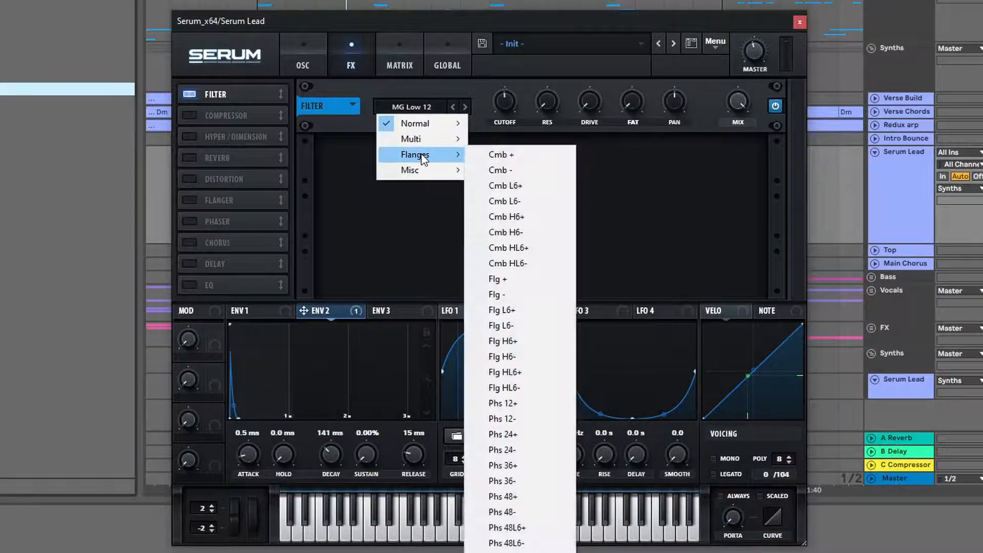
pyautogui.click(512, 405)
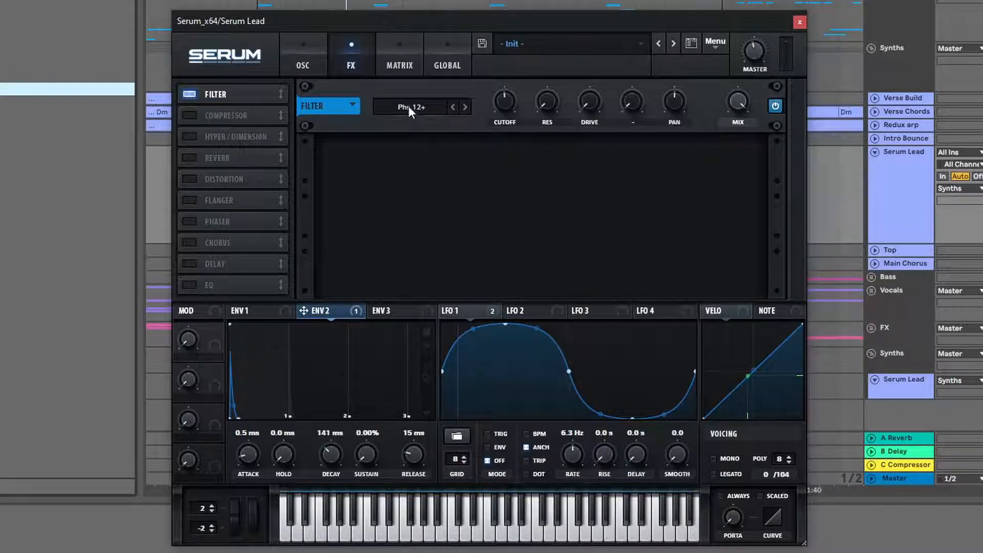
# - Add a compressor effect, adjust its threshold, set its gain to 1.5 dB and mix to 31, and play the track
pyautogui.click(189, 116)
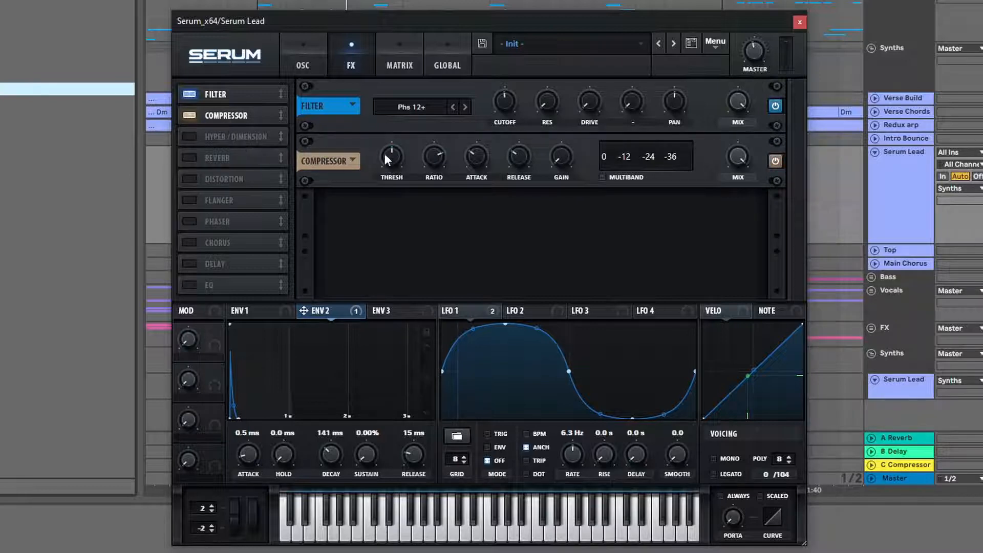
pyautogui.moveTo(383, 152); pyautogui.dragTo(385, 164)
pyautogui.moveTo(558, 155)
pyautogui.mouseDown()
pyautogui.moveTo(558, 143)
pyautogui.moveTo(571, 142)
pyautogui.mouseUp()
pyautogui.moveTo(736, 153); pyautogui.dragTo(762, 282)
pyautogui.press('space')
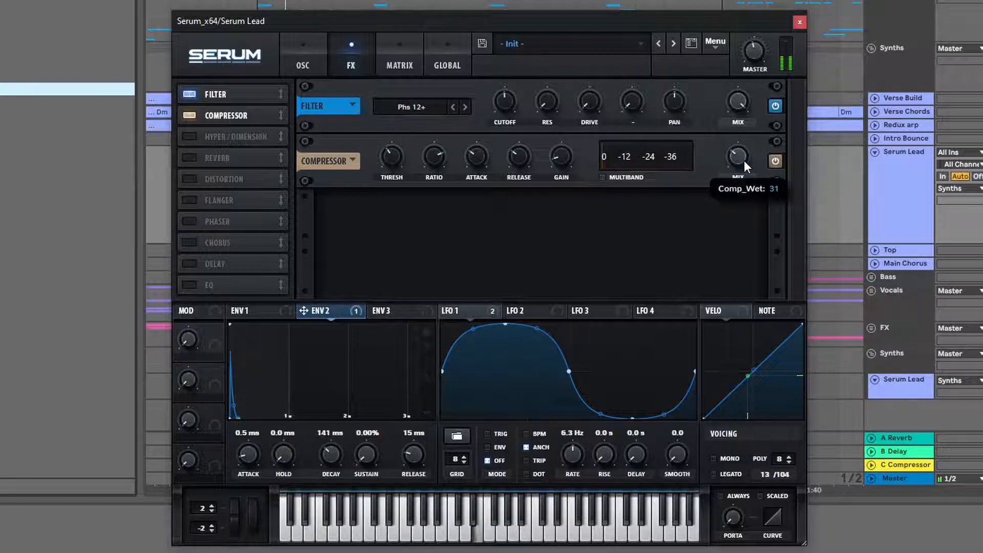
pyautogui.moveTo(564, 157)
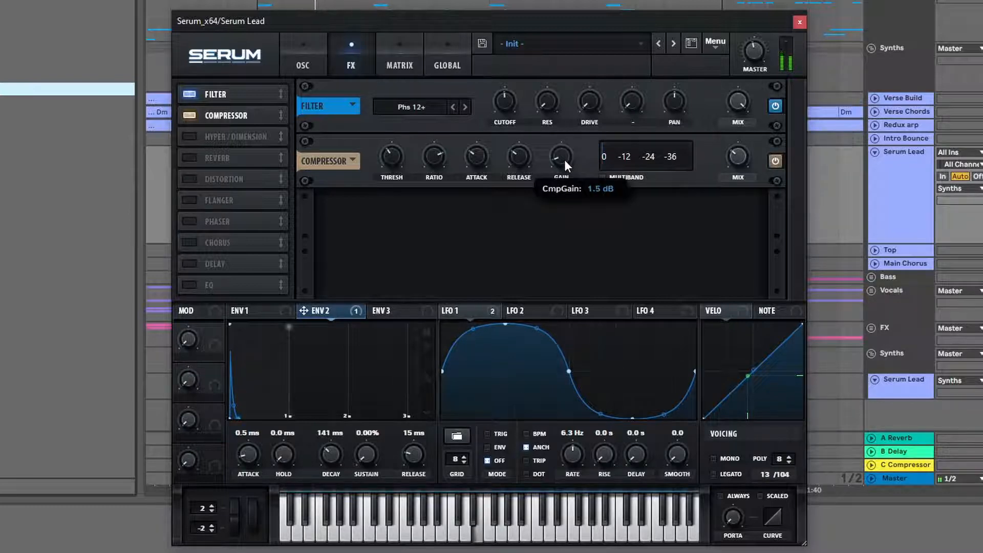
# - Stop playback, enable the reverb effect and move it directly below the compressor in the effects order
pyautogui.moveTo(395, 160)
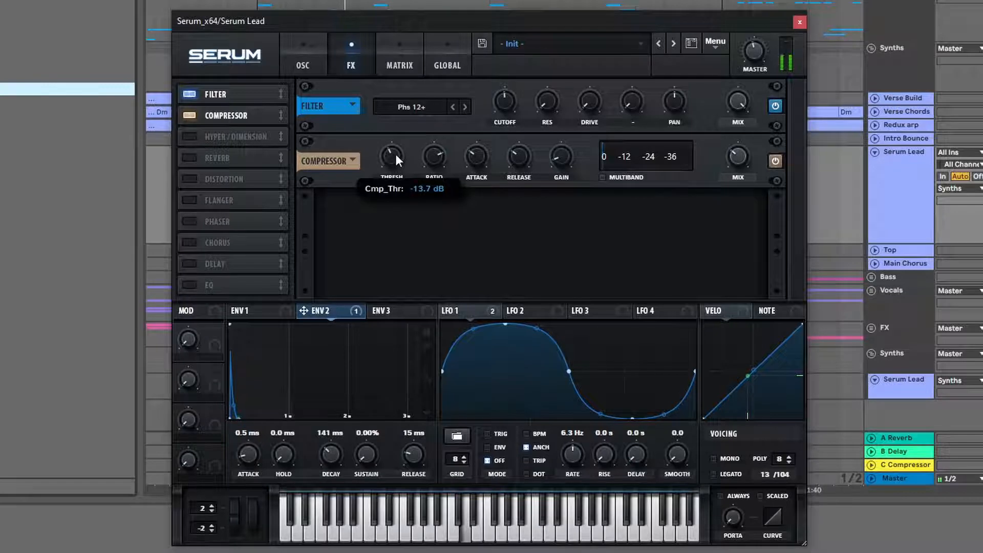
pyautogui.press('space')
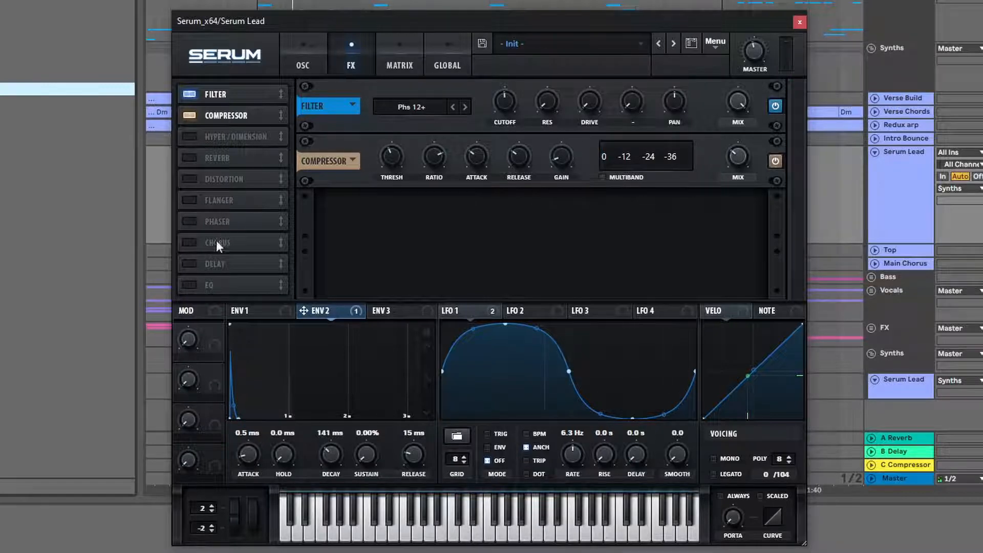
pyautogui.click(189, 161)
pyautogui.moveTo(226, 160); pyautogui.dragTo(228, 135)
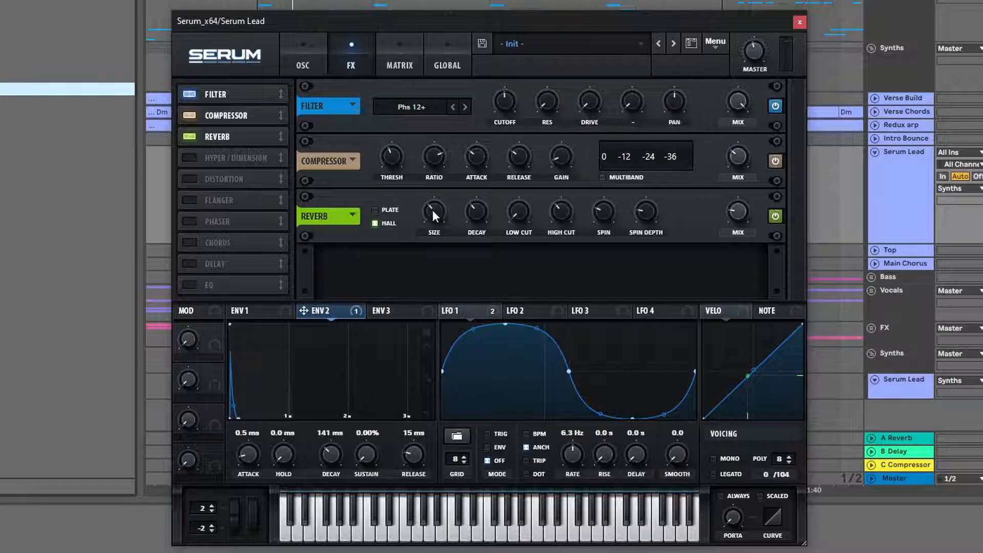
# - Lower the hall reverb's size, decay and high cut, raise its spin and spin depth, and adjust its mix
pyautogui.moveTo(435, 210); pyautogui.dragTo(435, 266)
pyautogui.moveTo(478, 211); pyautogui.dragTo(481, 221)
pyautogui.moveTo(558, 217); pyautogui.dragTo(560, 261)
pyautogui.click(603, 215)
pyautogui.moveTo(603, 211); pyautogui.dragTo(606, 155)
pyautogui.moveTo(642, 213); pyautogui.dragTo(646, 201)
pyautogui.moveTo(740, 211); pyautogui.dragTo(745, 195)
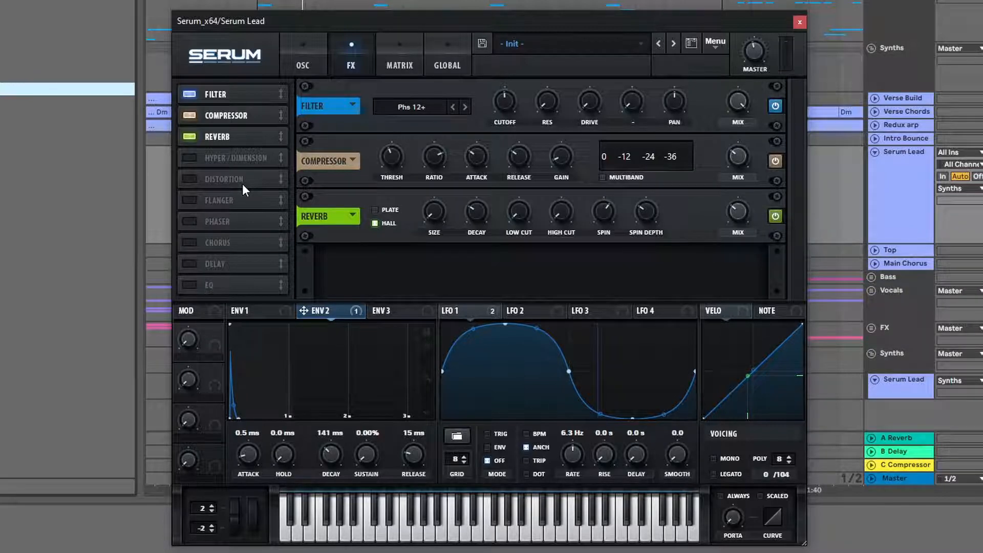
# - Add a ping-pong delay directly after the reverb, with reduced feedback, 1/8 left and right times, and its filter at 348 with 1.0 width
pyautogui.click(212, 265)
pyautogui.moveTo(233, 269); pyautogui.dragTo(228, 161)
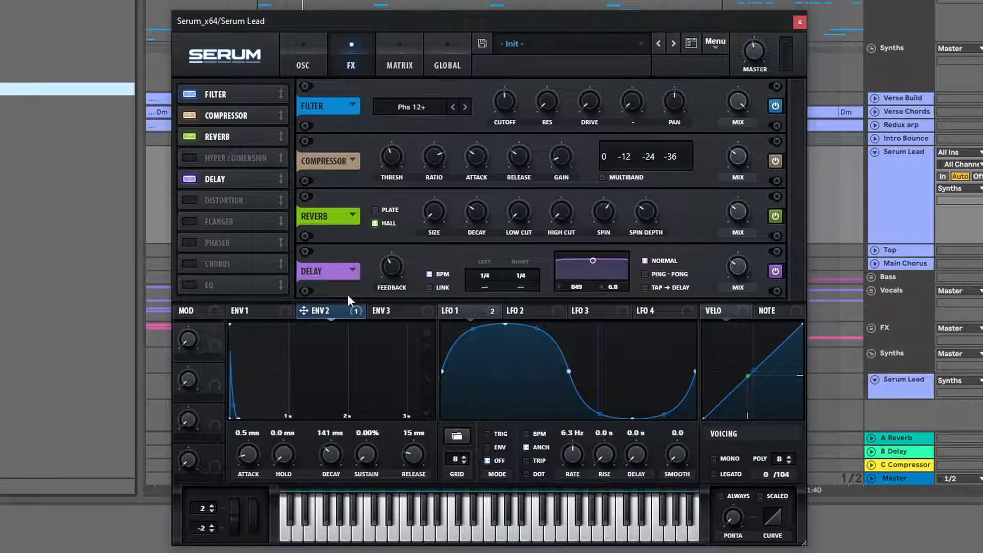
pyautogui.click(389, 264)
pyautogui.moveTo(389, 264); pyautogui.dragTo(391, 278)
pyautogui.moveTo(487, 275); pyautogui.dragTo(518, 287)
pyautogui.moveTo(591, 257); pyautogui.dragTo(585, 279)
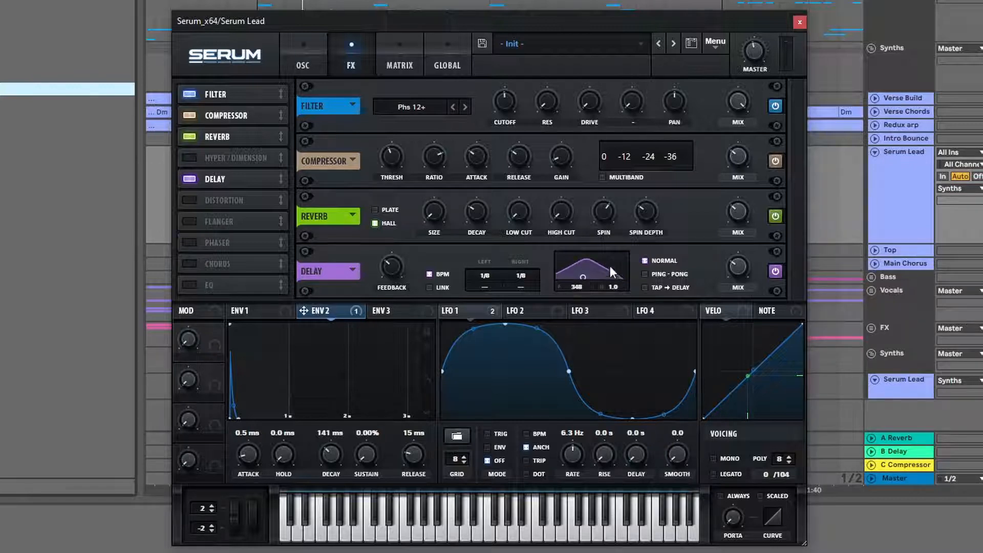
pyautogui.click(645, 274)
pyautogui.moveTo(736, 275)
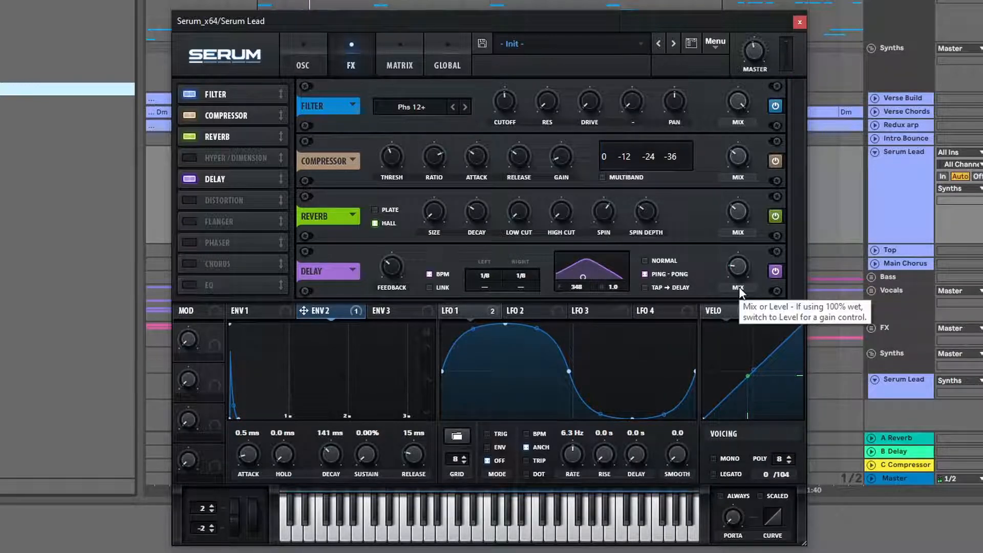
pyautogui.moveTo(210, 179); pyautogui.dragTo(213, 155)
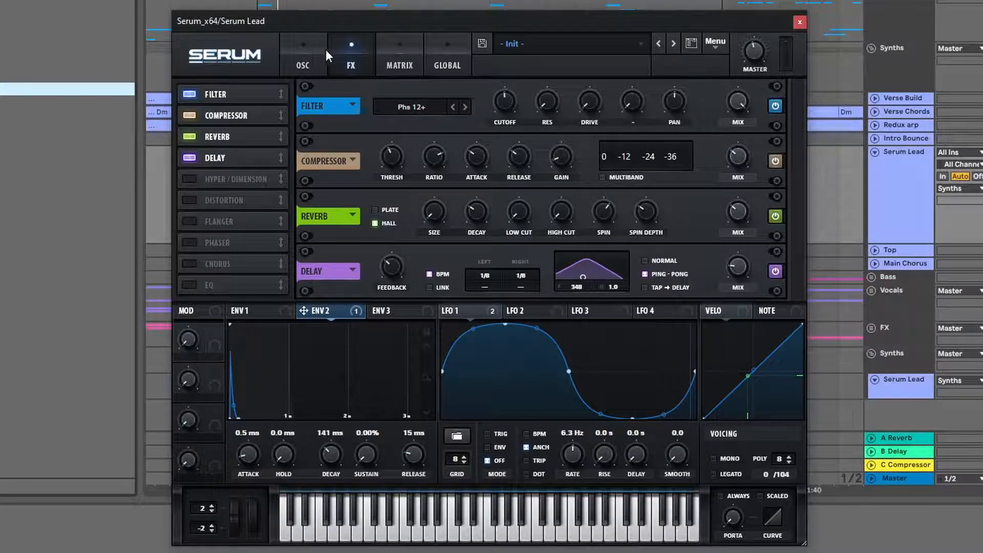
# - Set the synth's voicing to mono with legato, make portamento always active and raise the portamento time
pyautogui.click(311, 51)
pyautogui.click(713, 459)
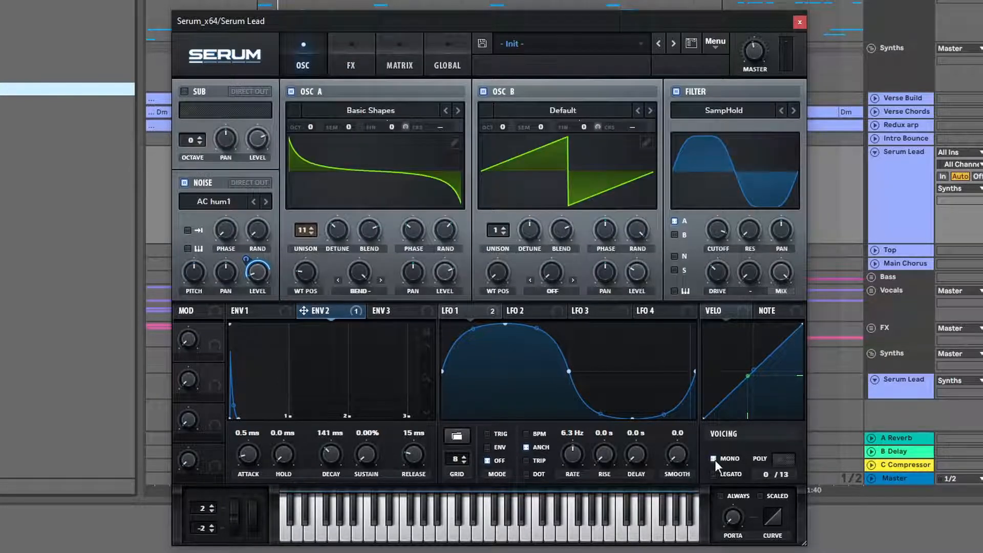
pyautogui.click(714, 474)
pyautogui.click(721, 495)
pyautogui.moveTo(733, 519)
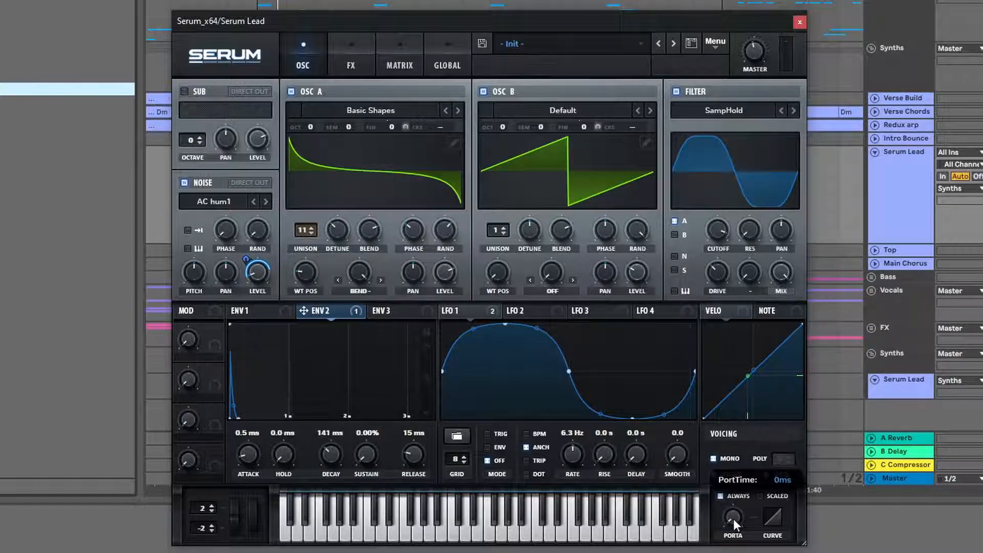
pyautogui.moveTo(734, 509); pyautogui.dragTo(742, 457)
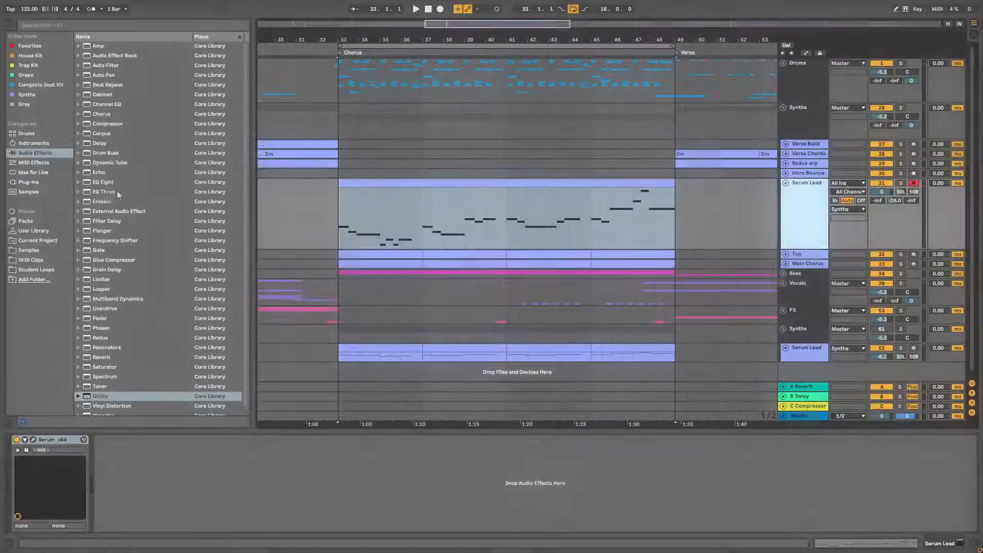
# - Add EQ Eight after Serum on the Serum Lead track and make band 1 a low cut at 188 Hz
pyautogui.moveTo(173, 401); pyautogui.dragTo(195, 473)
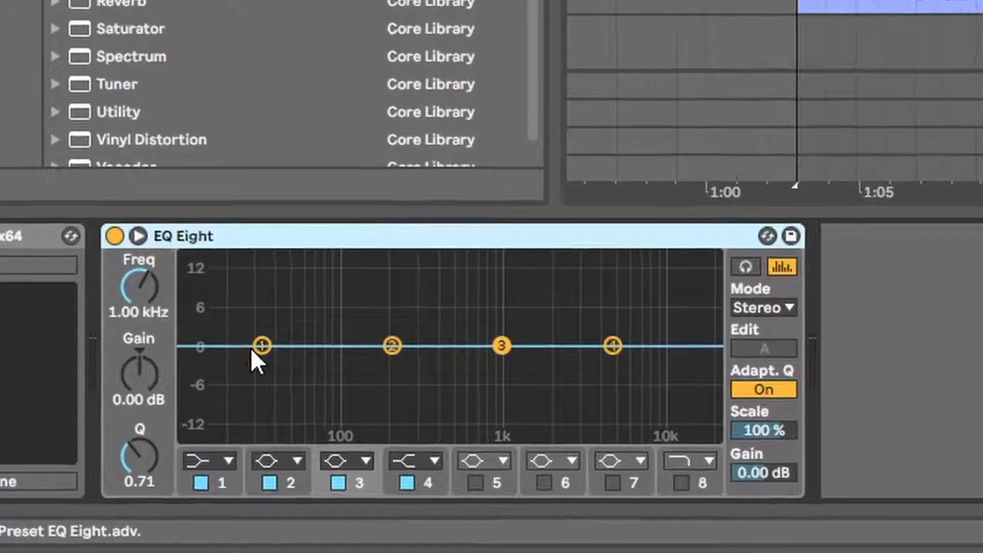
pyautogui.click(192, 428)
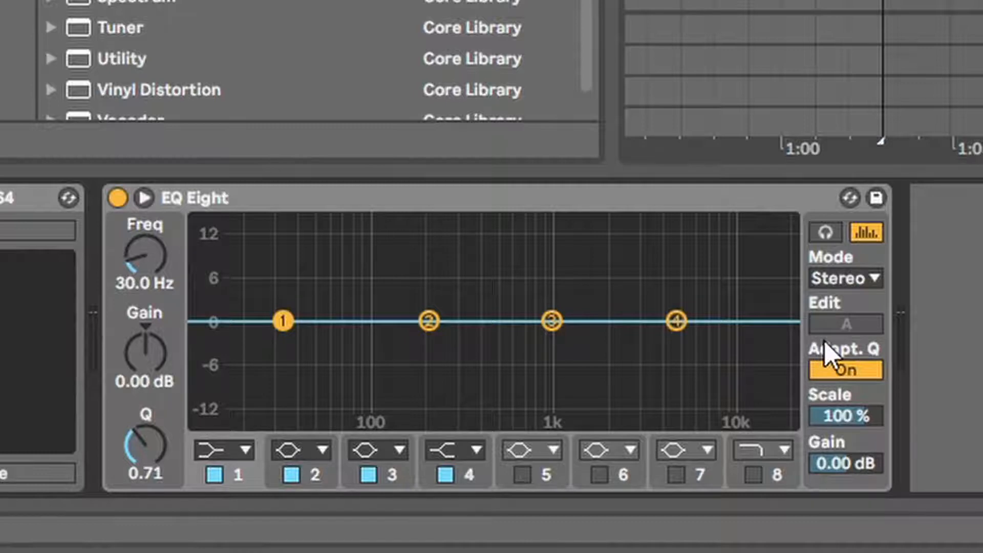
pyautogui.click(235, 452)
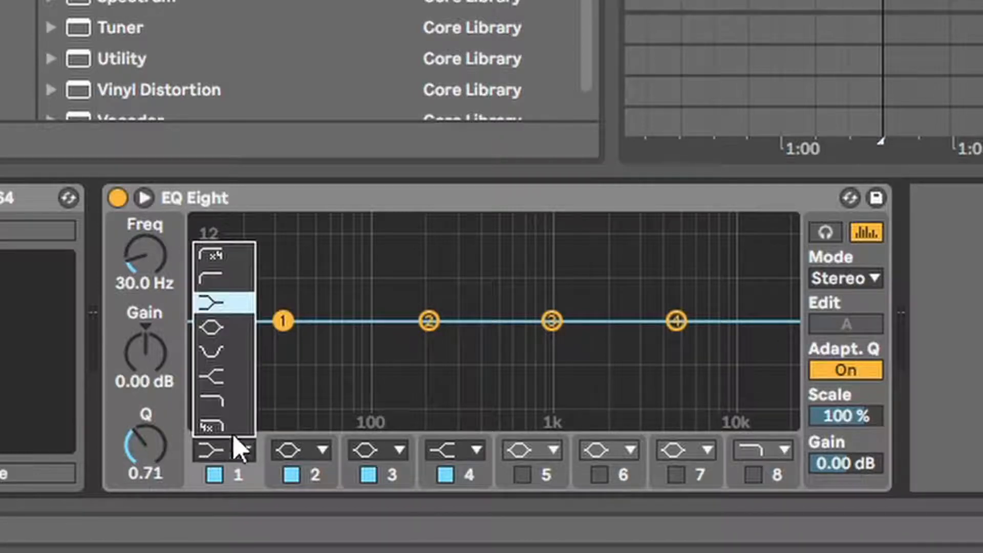
pyautogui.click(241, 282)
pyautogui.moveTo(310, 346); pyautogui.dragTo(423, 345)
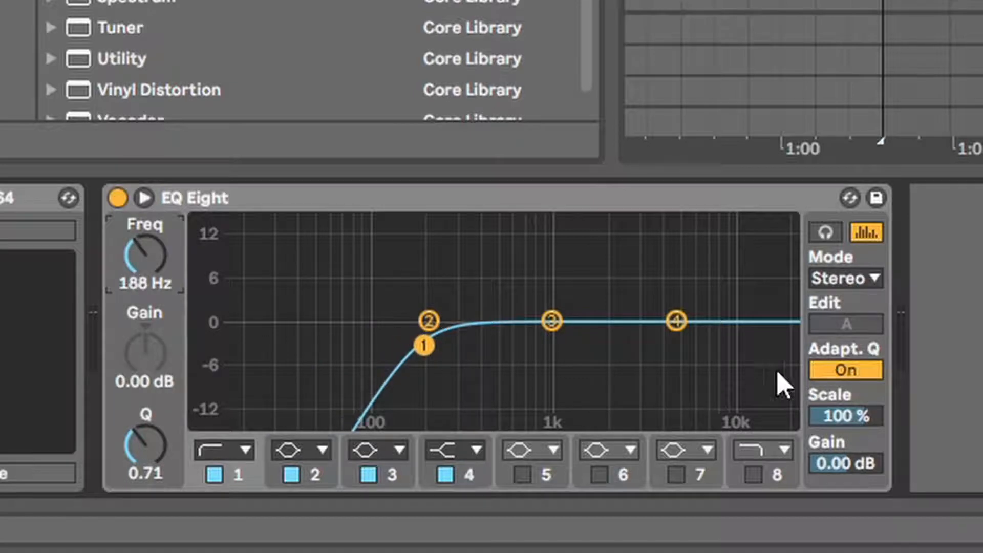
# - Change EQ band 3 to a high shelf at 742 Hz with a gain of -9.05 dB
pyautogui.click(548, 323)
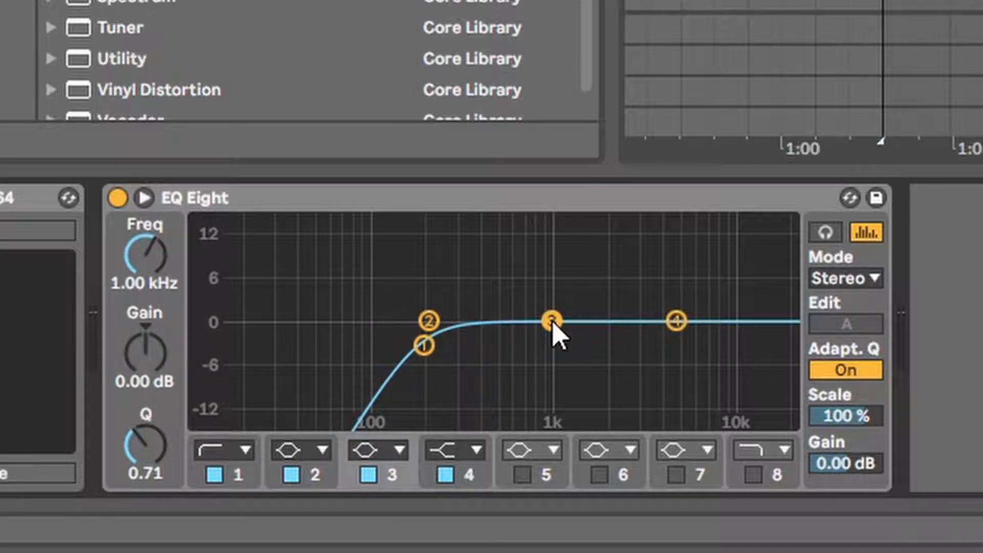
pyautogui.click(392, 454)
pyautogui.click(386, 377)
pyautogui.moveTo(552, 321); pyautogui.dragTo(528, 380)
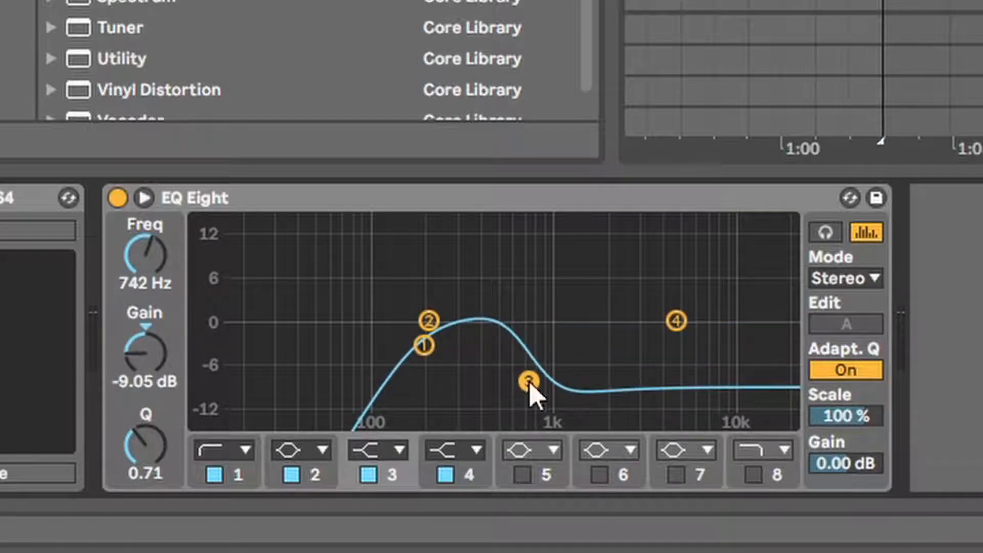
# - Change EQ band 4 to a high cut at about 5.87 kHz
pyautogui.click(676, 321)
pyautogui.click(475, 452)
pyautogui.click(471, 426)
pyautogui.moveTo(676, 344); pyautogui.dragTo(688, 339)
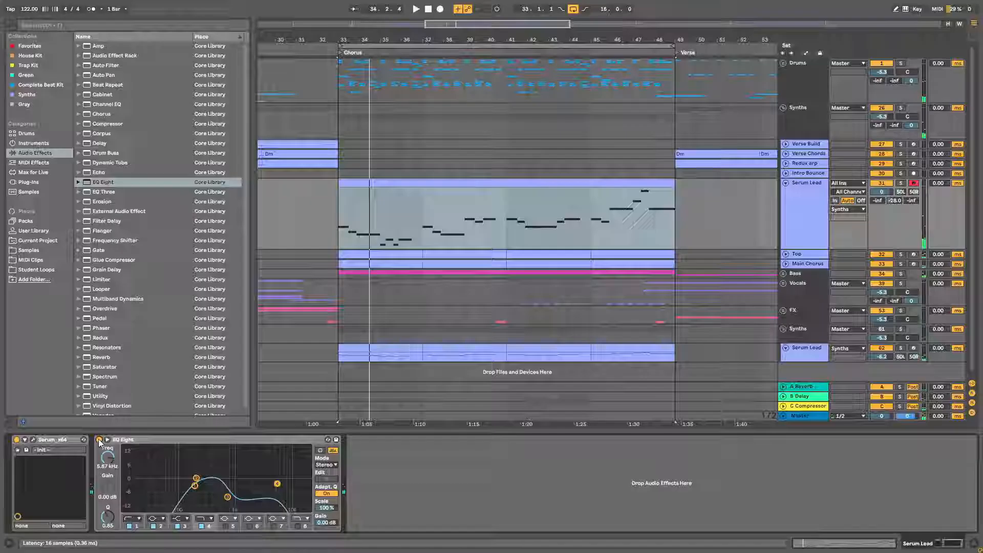
# - Compare the chorus playback with EQ Eight bypassed and enabled
pyautogui.click(99, 439)
pyautogui.press('space')
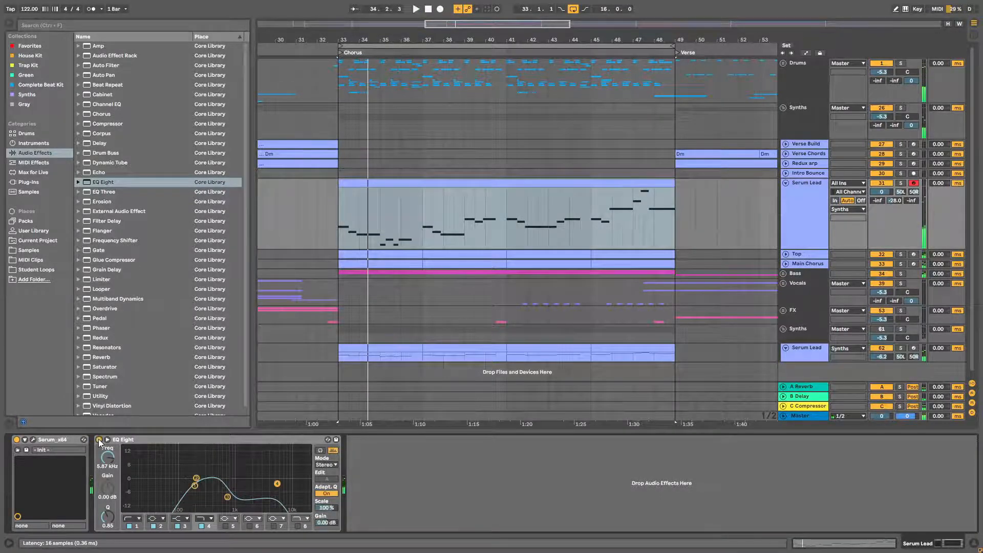
pyautogui.click(99, 440)
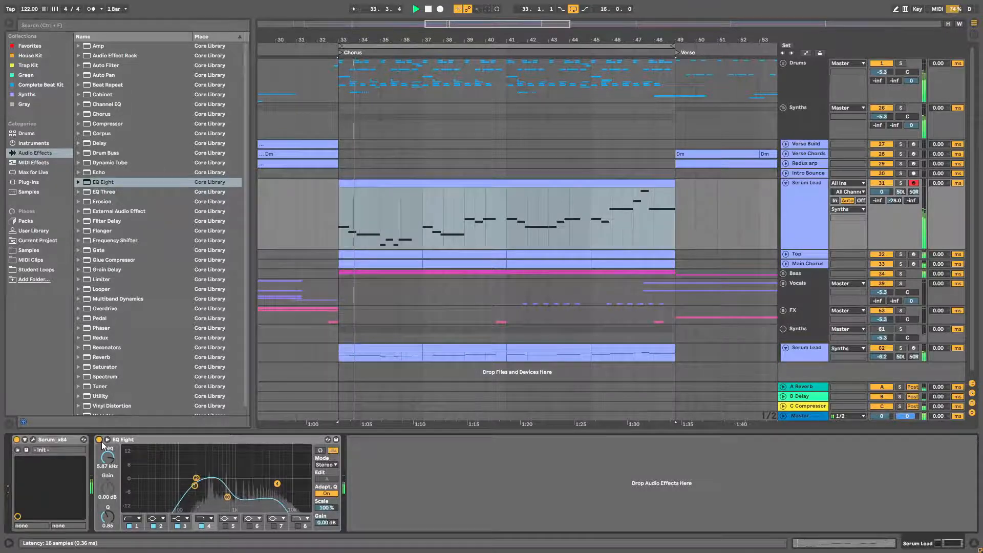
# - During playback, move EQ band 4 to about 7.26 kHz and band 3 to 758 Hz at -7.81 dB, and stop playback
pyautogui.moveTo(277, 483); pyautogui.dragTo(283, 480)
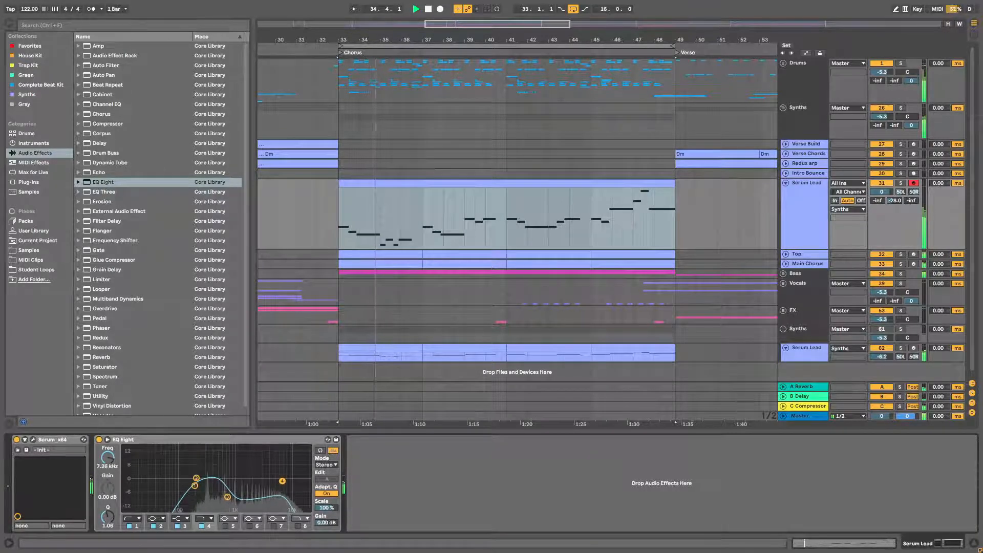
pyautogui.moveTo(227, 497); pyautogui.dragTo(228, 494)
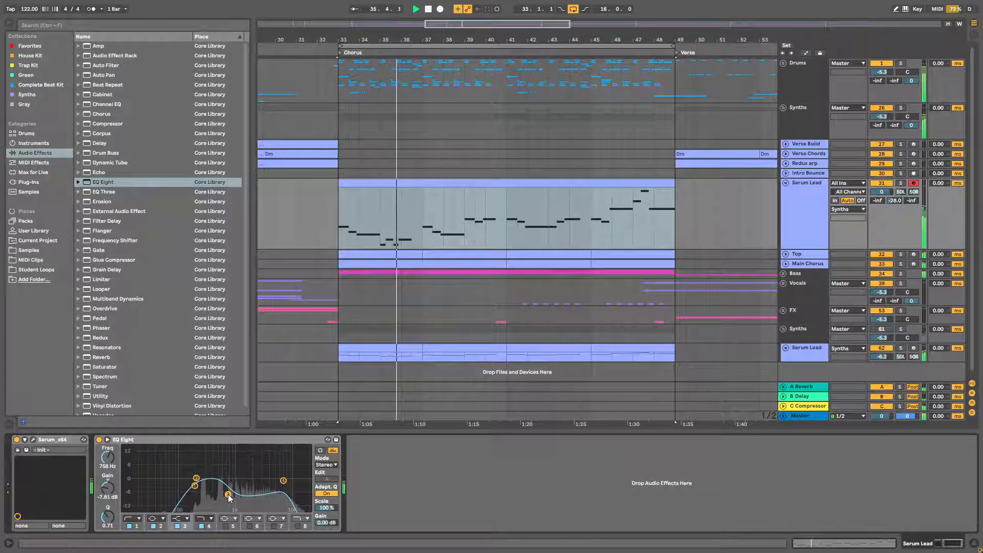
pyautogui.press('space')
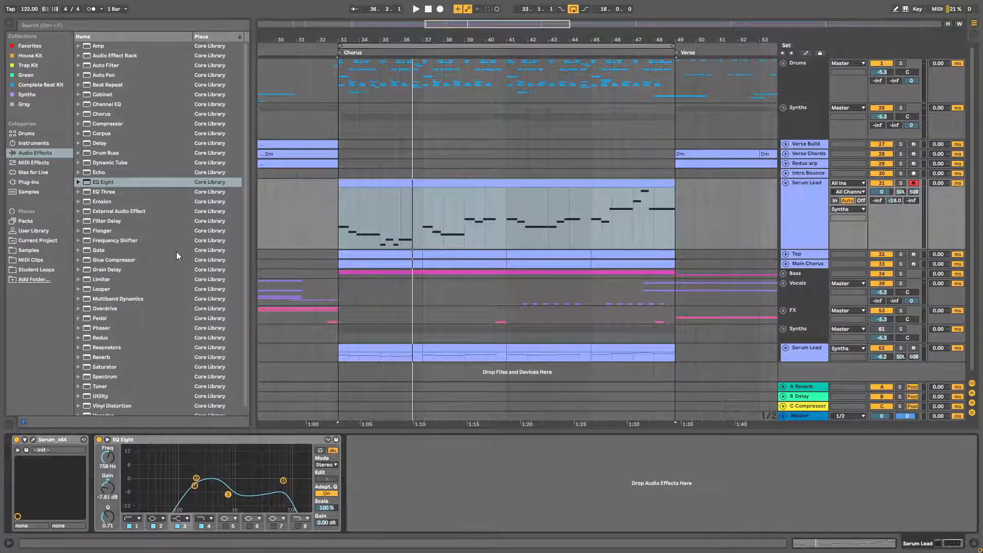
# - Add Filter Delay after EQ Eight on the Serum Lead track and compare playback with it bypassed and enabled
pyautogui.moveTo(112, 222); pyautogui.dragTo(391, 462)
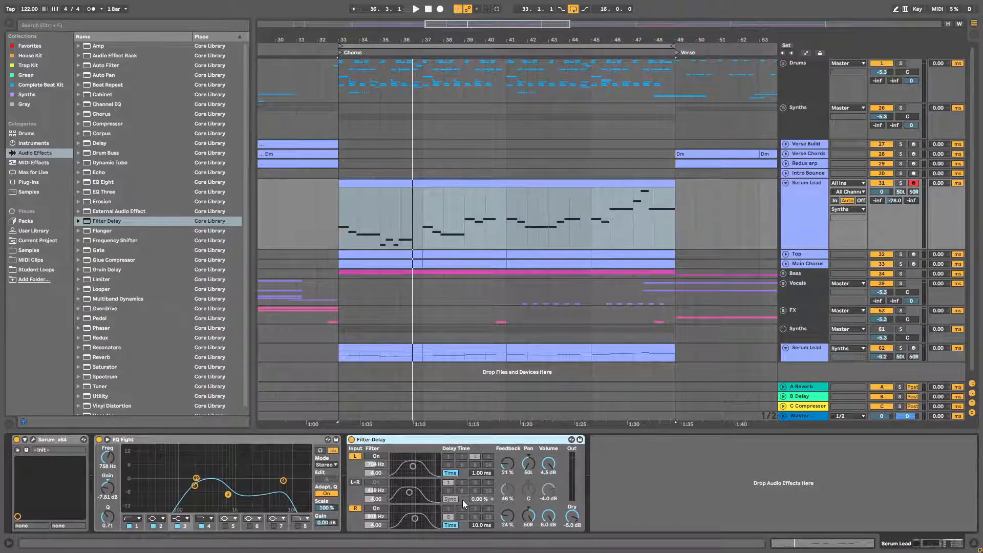
pyautogui.press('space')
pyautogui.click(351, 440)
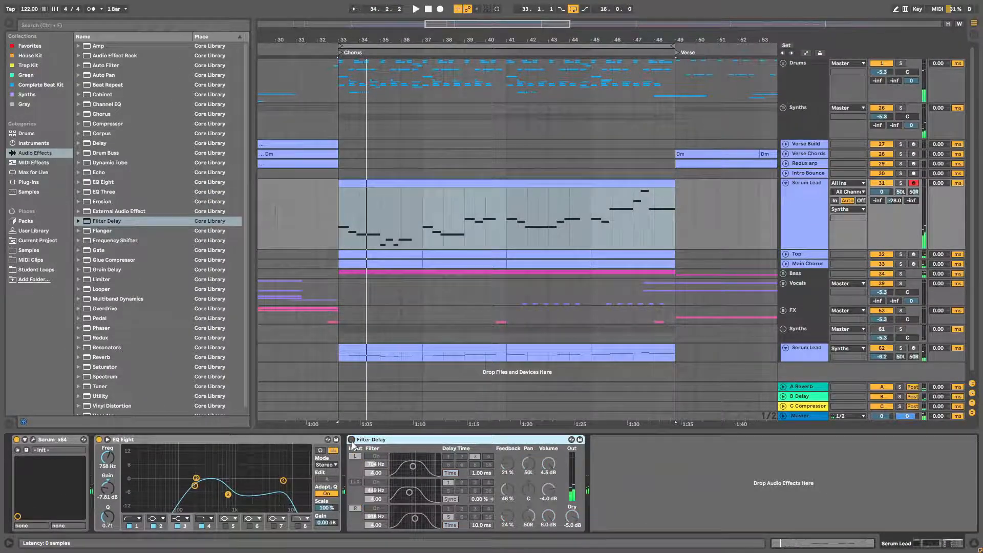
pyautogui.press('space')
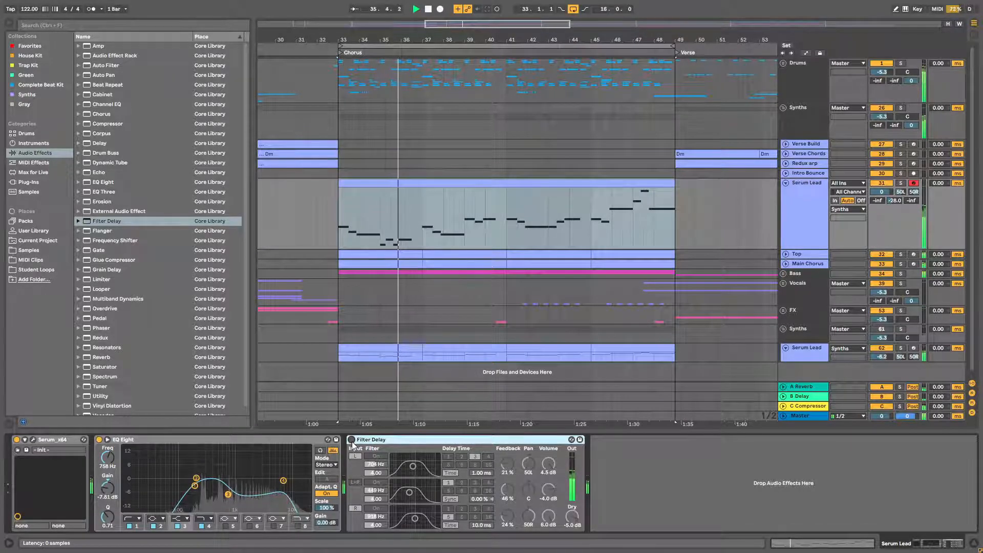
pyautogui.click(351, 440)
pyautogui.press('space')
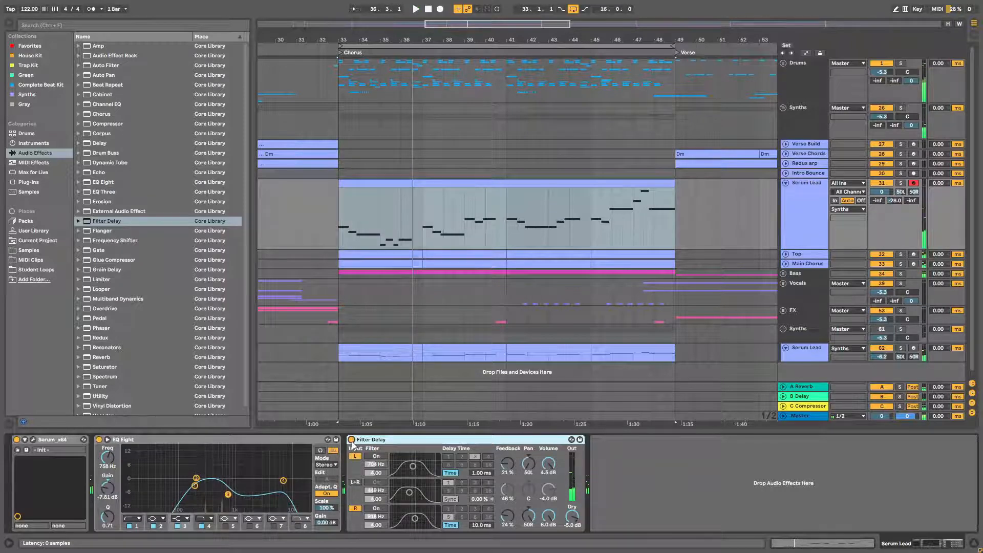
# - Play the chorus and fine-tune EQ band 4 at 7.26 kHz with a Q of 1.21
pyautogui.press('space')
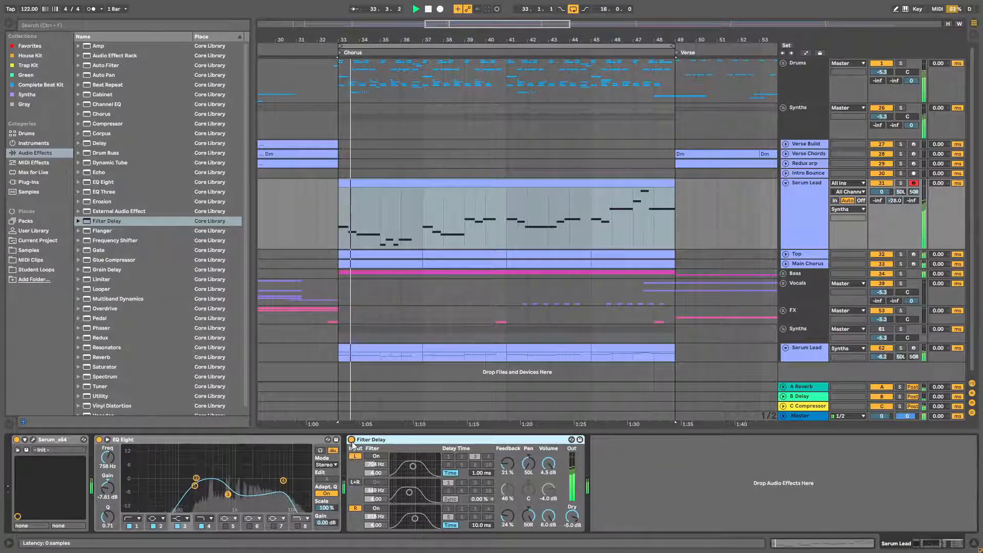
pyautogui.moveTo(283, 480); pyautogui.dragTo(282, 481)
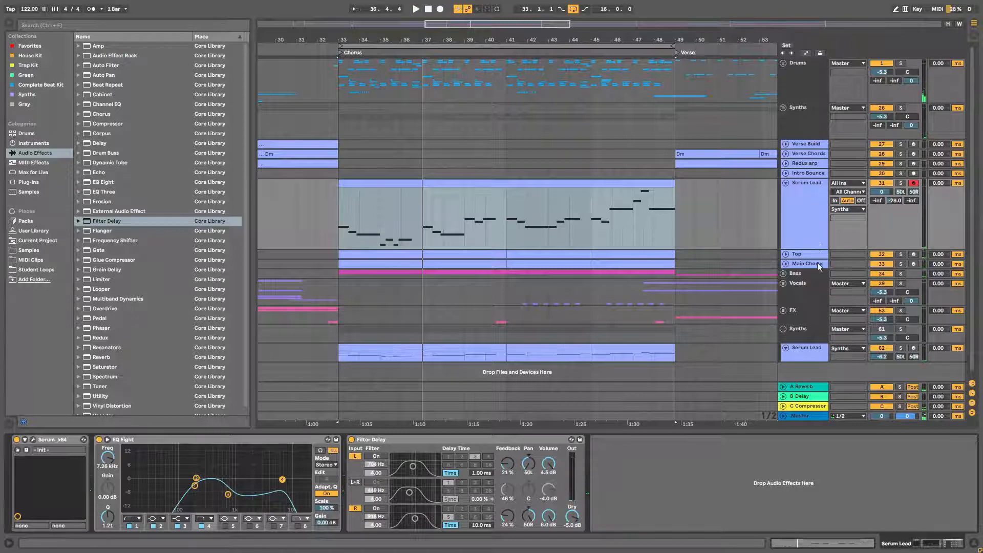
# - Solo the Top track and listen to it from the start of its chorus clip
pyautogui.click(901, 254)
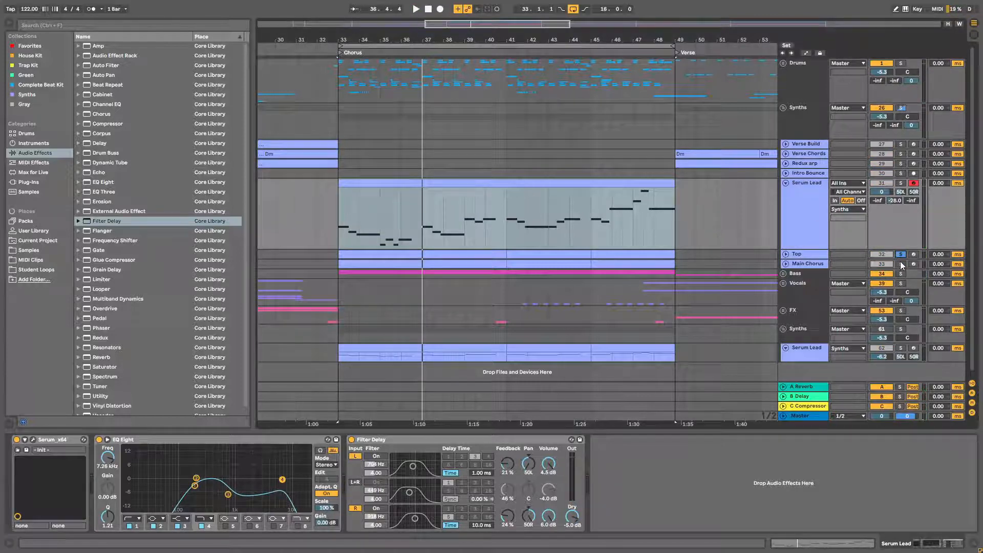
pyautogui.click(345, 253)
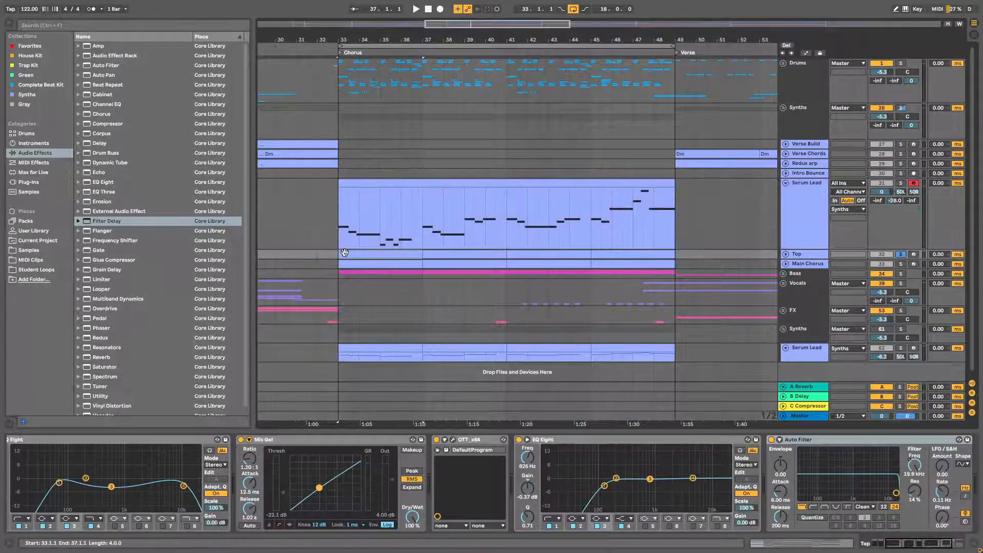
pyautogui.press('space')
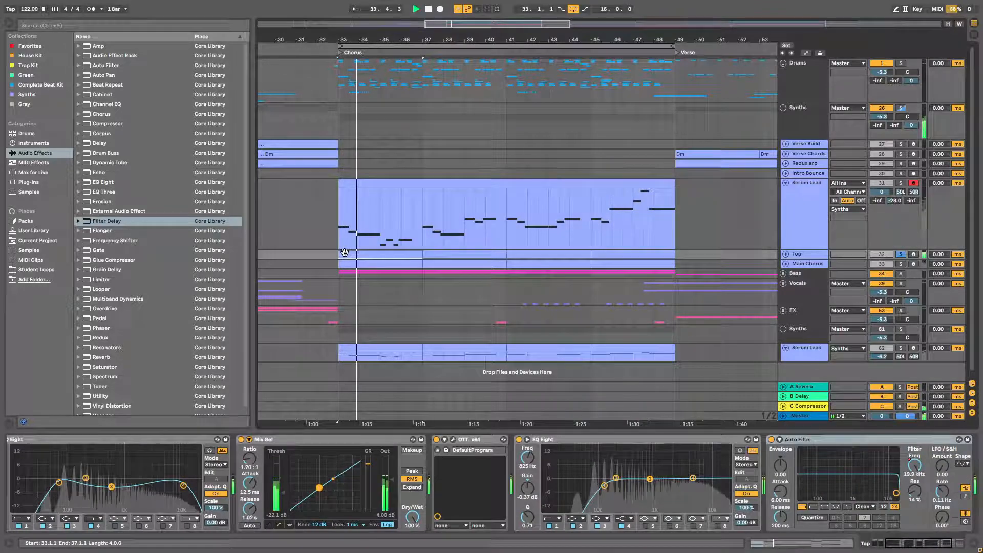
pyautogui.press('space')
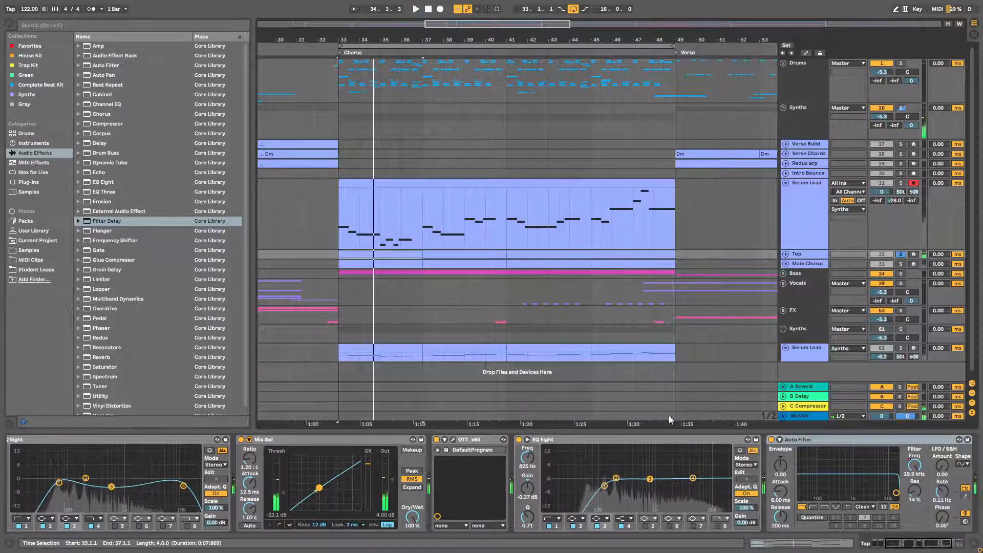
# - Copy the Auto Filter from the Top track and paste it after Filter Delay on the Serum Lead track
pyautogui.click(846, 443)
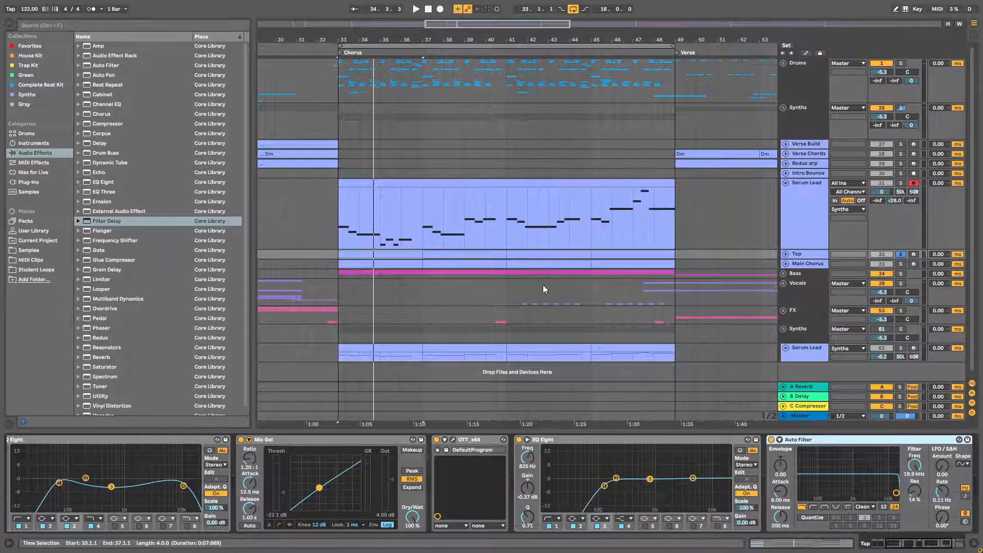
pyautogui.click(805, 221)
pyautogui.click(633, 483)
pyautogui.hotkey('ctrl', 'v')
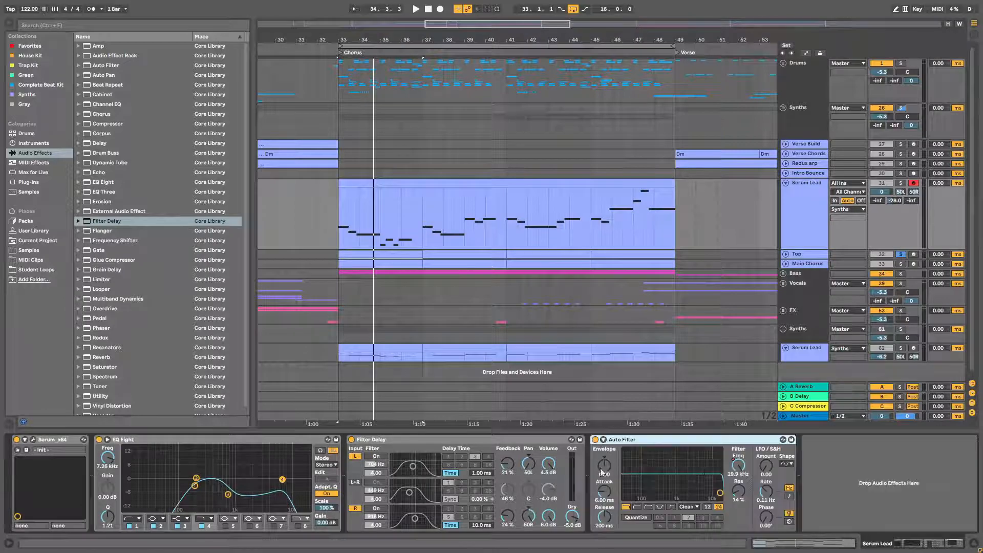
# - Show the Auto Filter frequency automation on the Serum Lead track and raise its low points at the chorus start and midpoint
pyautogui.rightClick(738, 466)
pyautogui.click(762, 473)
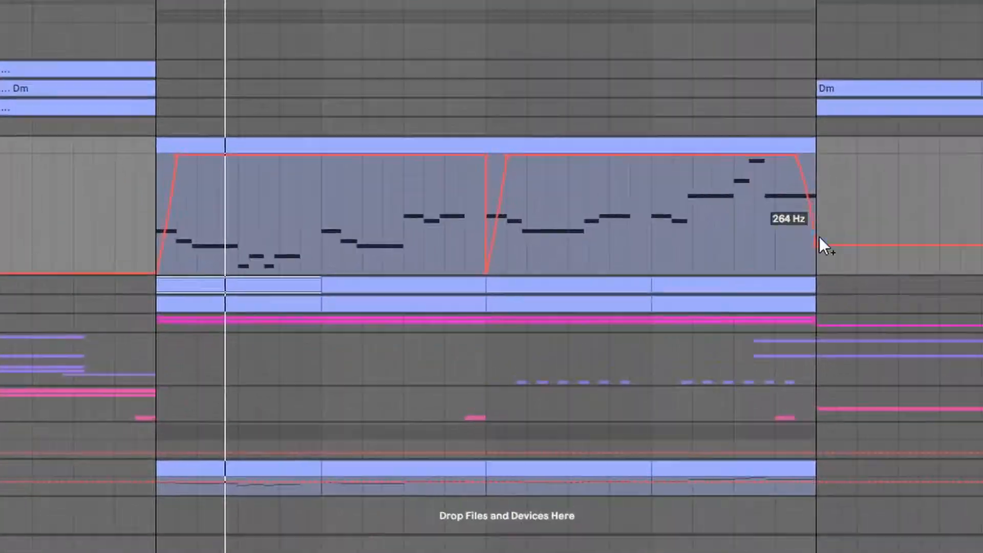
pyautogui.press('space')
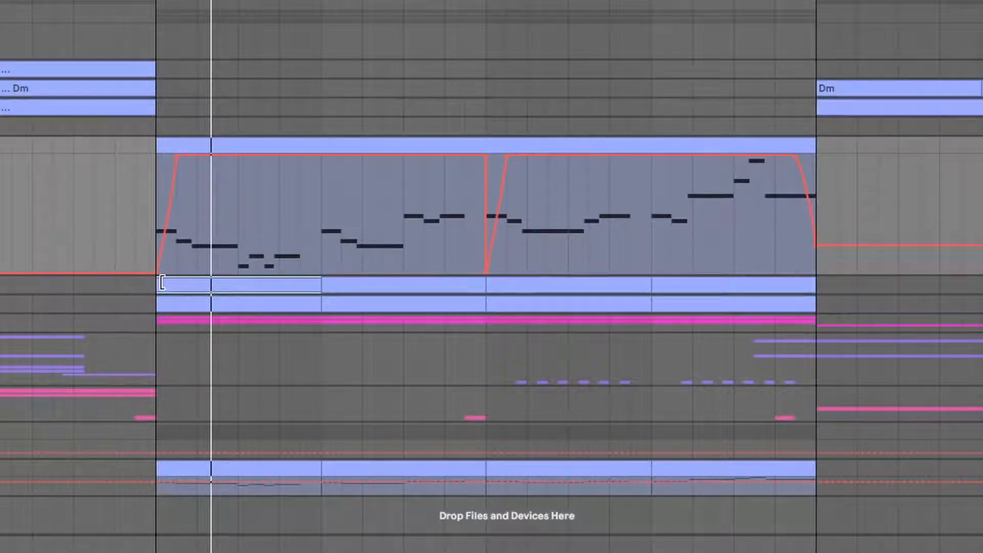
pyautogui.moveTo(156, 273); pyautogui.dragTo(157, 240)
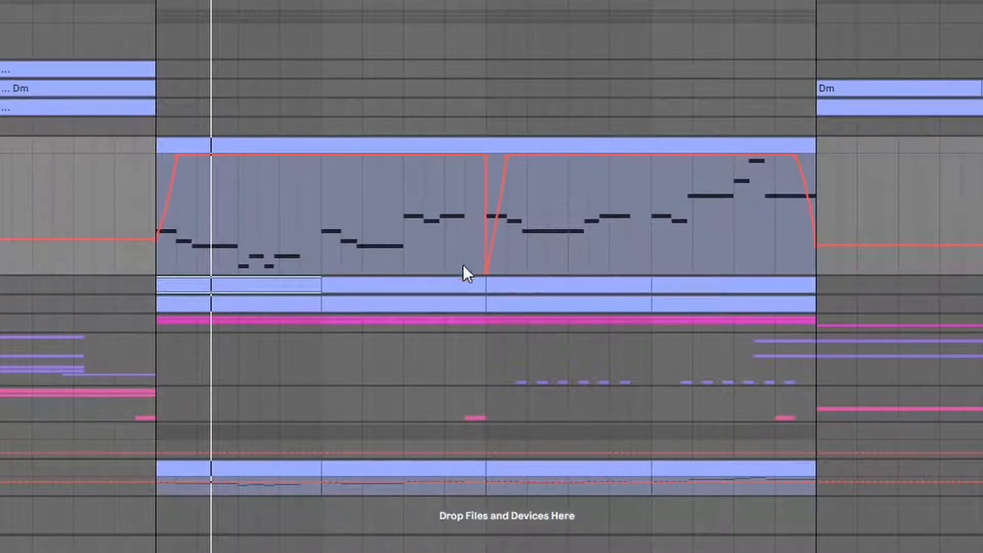
pyautogui.moveTo(485, 272); pyautogui.dragTo(485, 245)
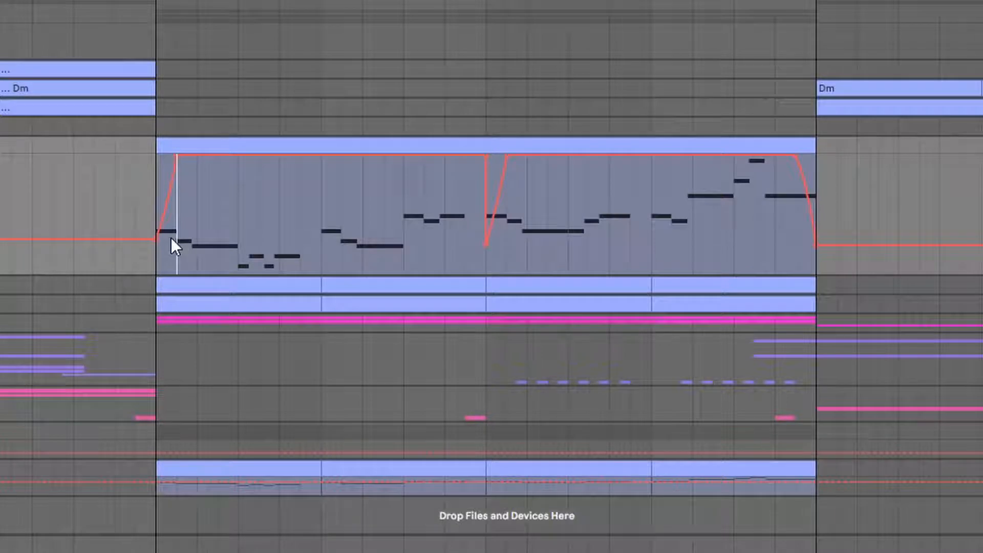
# - Paste the opening filter-sweep automation at bars 37 and 45 of the Serum Lead chorus
pyautogui.click(321, 243)
pyautogui.hotkey('ctrl', 'v')
pyautogui.click(654, 223)
pyautogui.hotkey('ctrl', 'v')
pyautogui.click(153, 174)
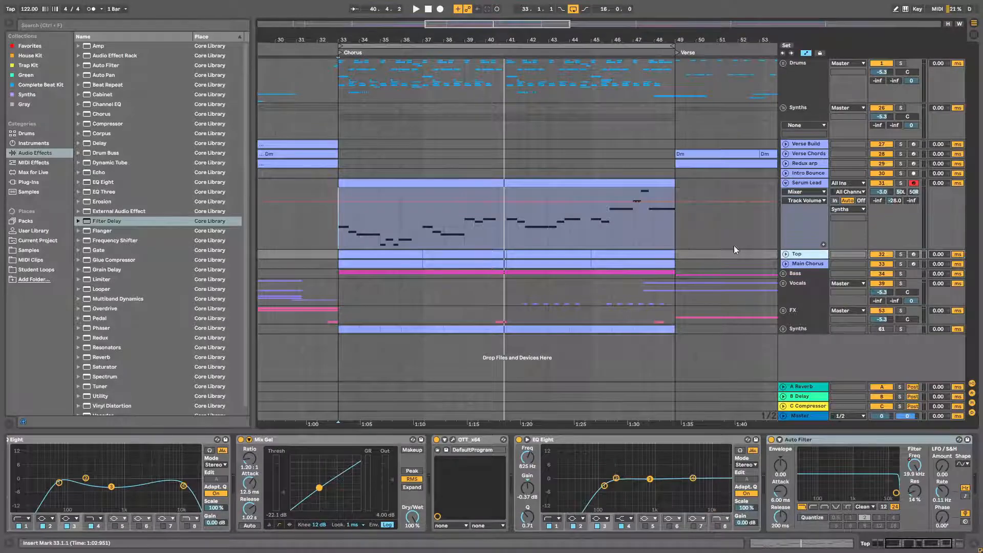
# - Preview the end of the Top track's chorus, copy its Auto Pan for the Serum Lead chain, and unsolo Top
pyautogui.click(902, 544)
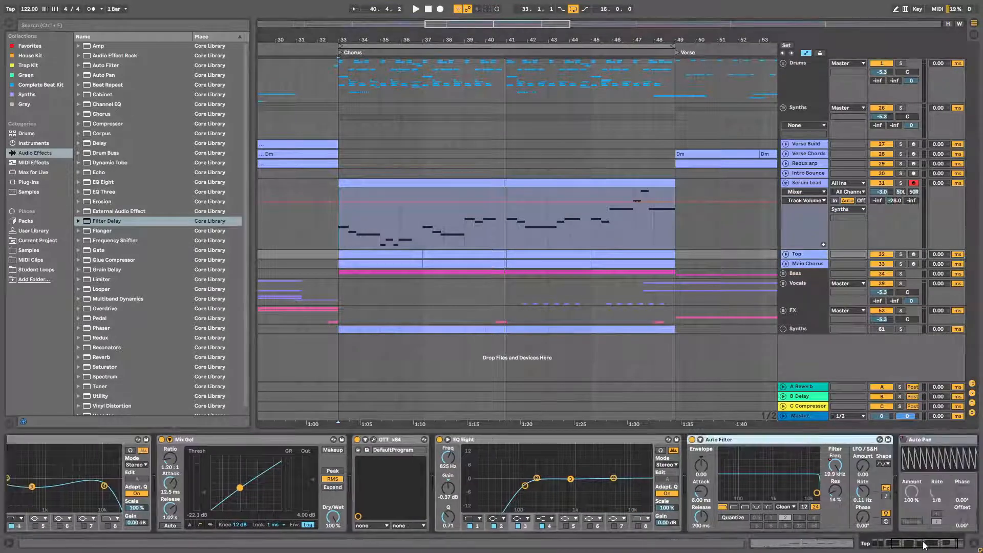
pyautogui.click(654, 254)
pyautogui.press('space')
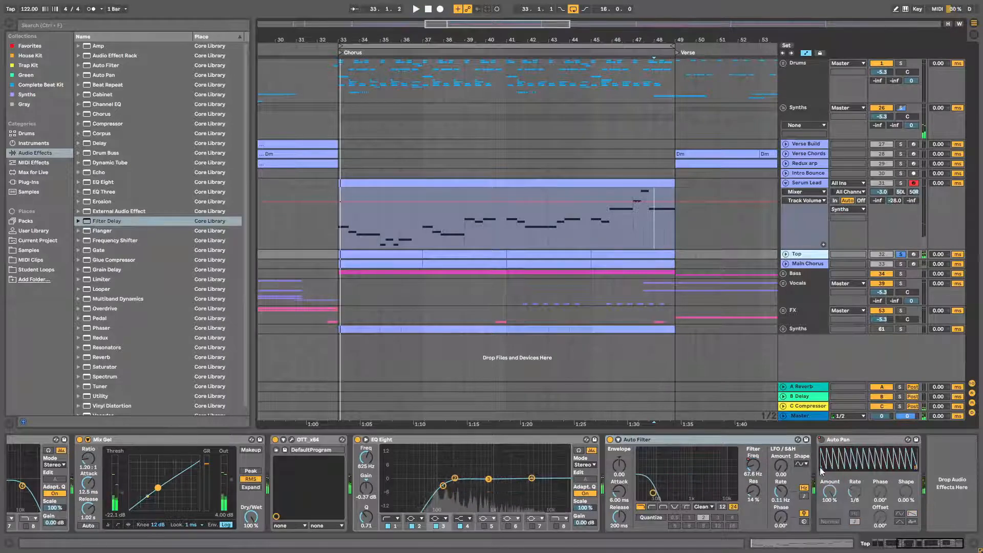
pyautogui.click(852, 438)
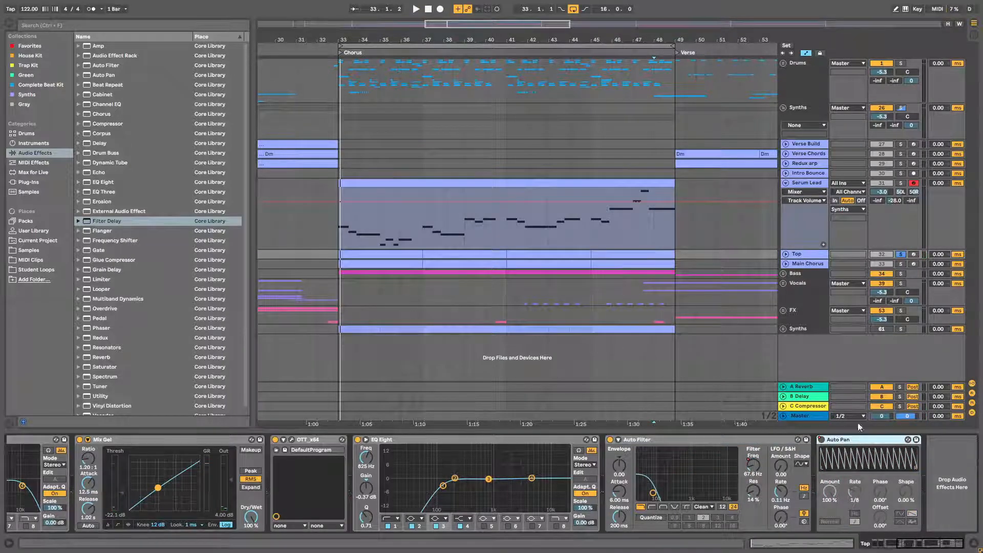
pyautogui.click(804, 183)
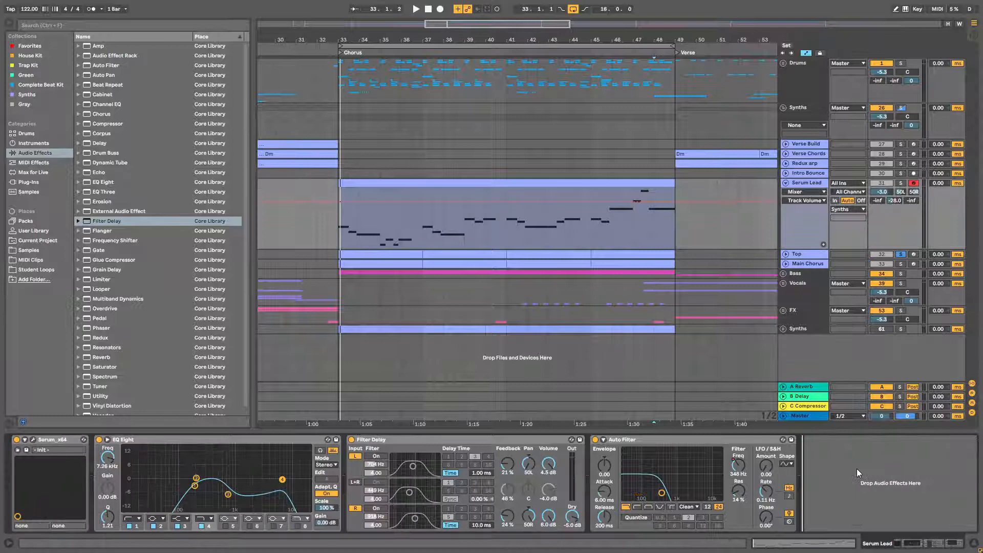
pyautogui.click(901, 254)
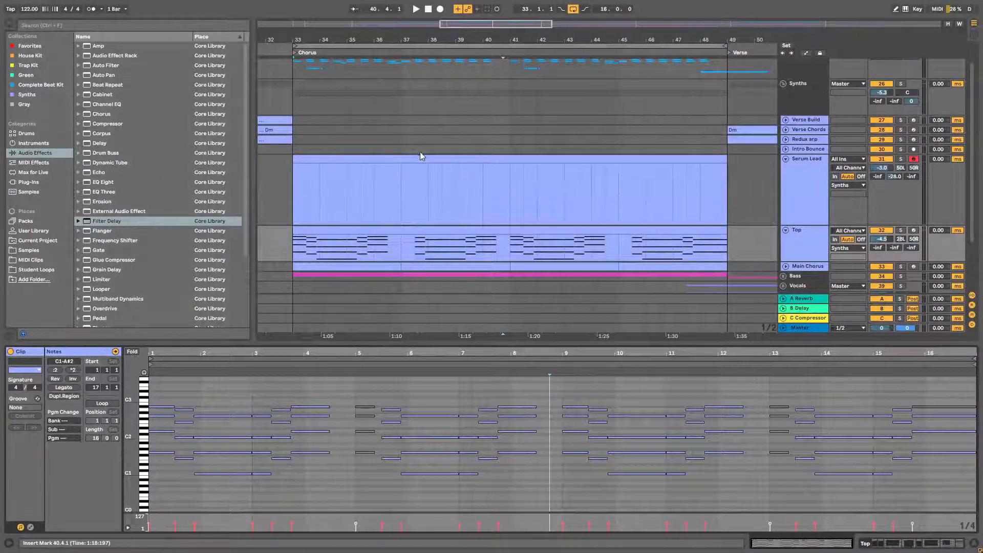
# - Draw the D minor scale from D3 to D4 as stacked notes at the start of the empty Serum Lead chorus clip
pyautogui.click(424, 159)
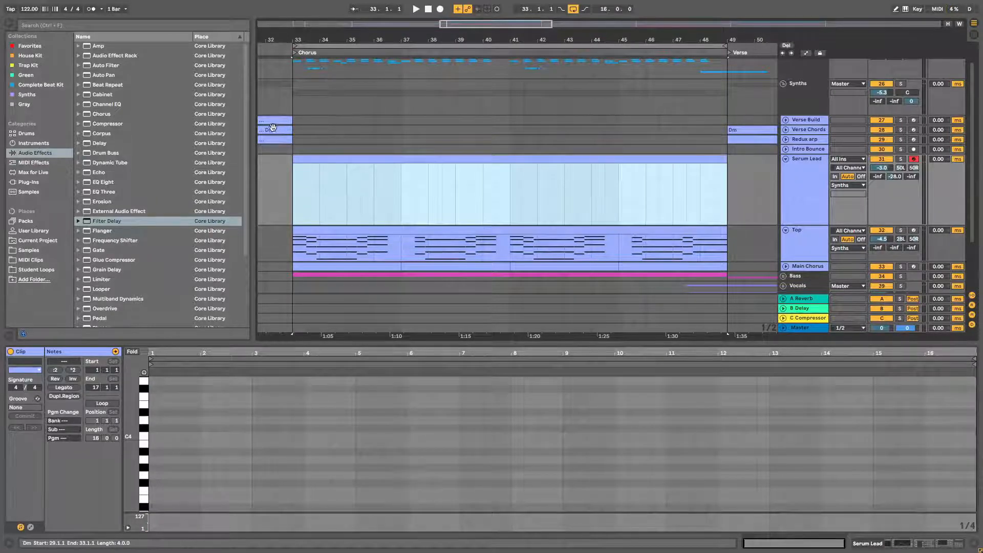
pyautogui.click(360, 159)
pyautogui.moveTo(503, 345); pyautogui.dragTo(503, 259)
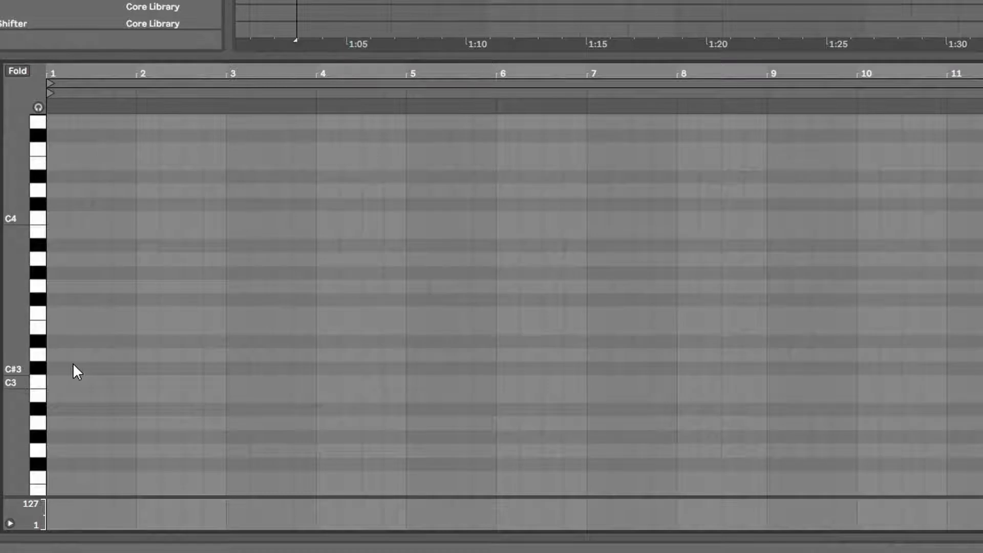
pyautogui.doubleClick(55, 354)
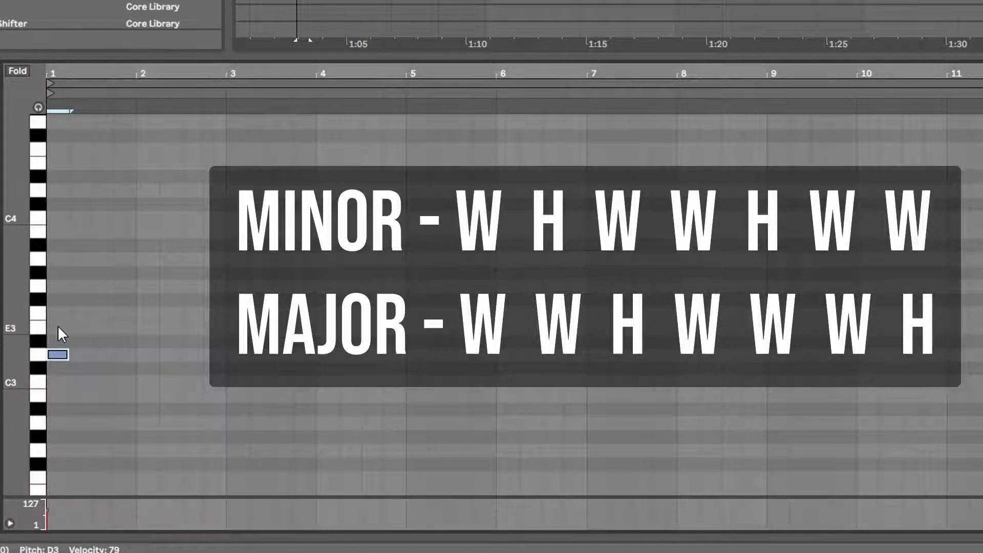
pyautogui.doubleClick(56, 327)
pyautogui.doubleClick(59, 313)
pyautogui.doubleClick(58, 286)
pyautogui.doubleClick(57, 258)
pyautogui.doubleClick(58, 245)
pyautogui.doubleClick(57, 218)
pyautogui.doubleClick(56, 190)
# - Move the scale notes ahead of the clip's start and duplicate them one octave higher, from D4 to D5
pyautogui.moveTo(64, 373); pyautogui.dragTo(63, 172)
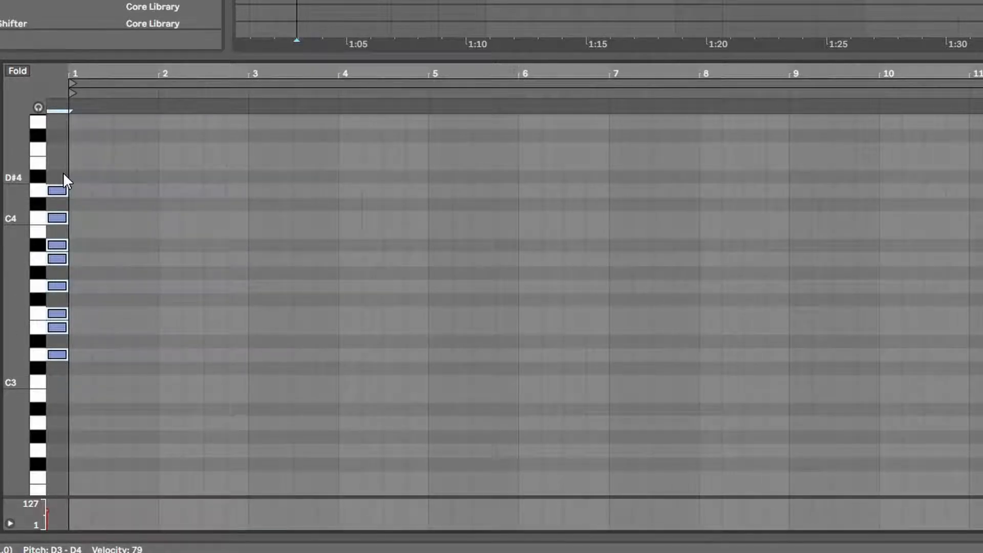
pyautogui.hotkey('shift', 'Up')
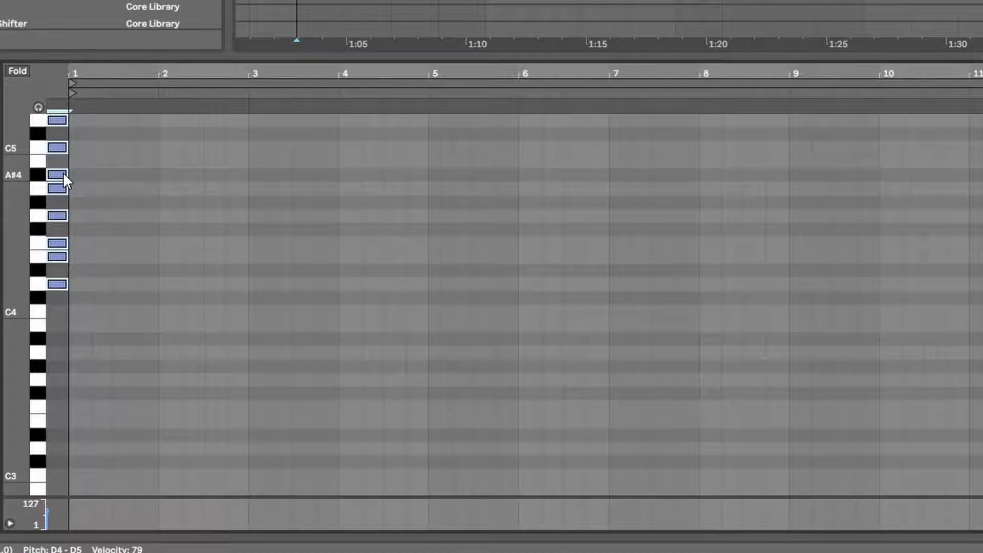
pyautogui.hotkey('ctrl', 'v')
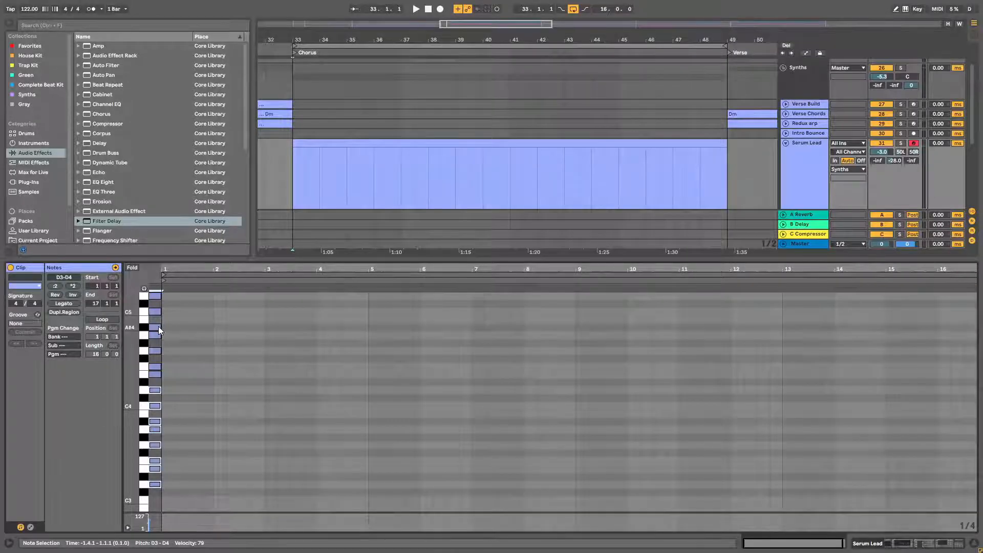
# - Copy all chord notes from the Top track's chorus clip and paste them at bar 1 of the Serum Lead clip
pyautogui.moveTo(542, 259); pyautogui.dragTo(542, 347)
pyautogui.click(558, 220)
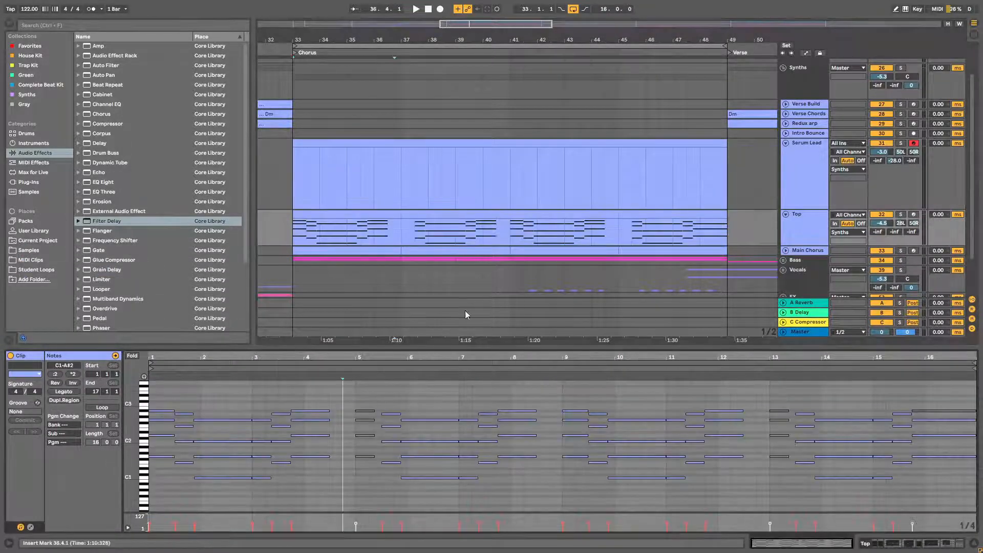
pyautogui.click(383, 360)
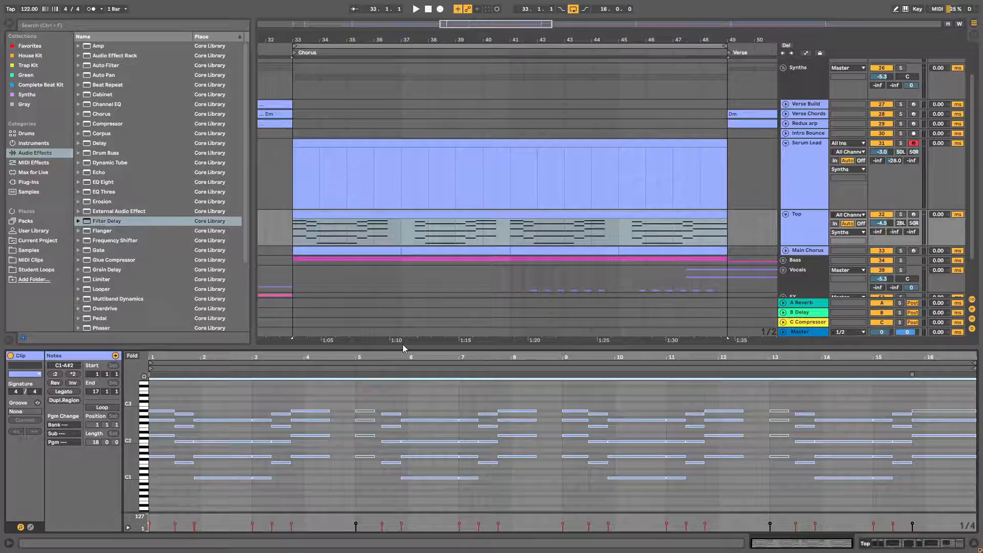
pyautogui.click(445, 143)
pyautogui.click(152, 409)
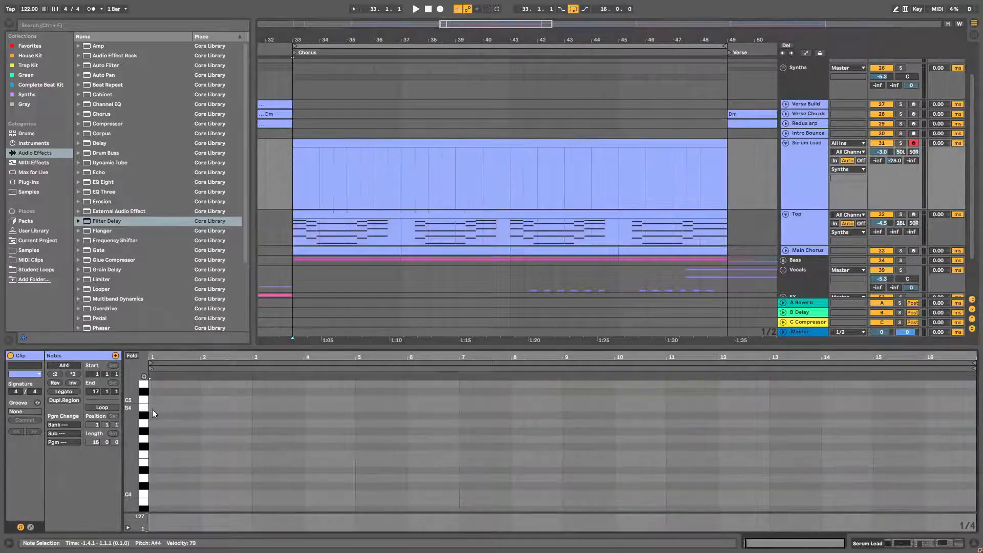
pyautogui.hotkey('ctrl', 'v')
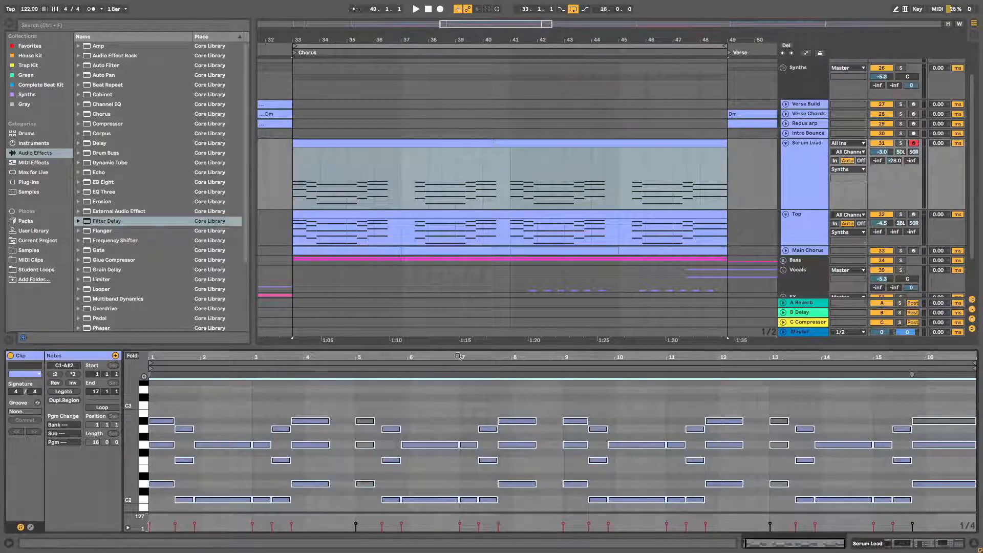
# - Transpose the pasted chord notes in the Serum Lead clip up one octave and deactivate them all
pyautogui.moveTo(461, 349); pyautogui.dragTo(532, 184)
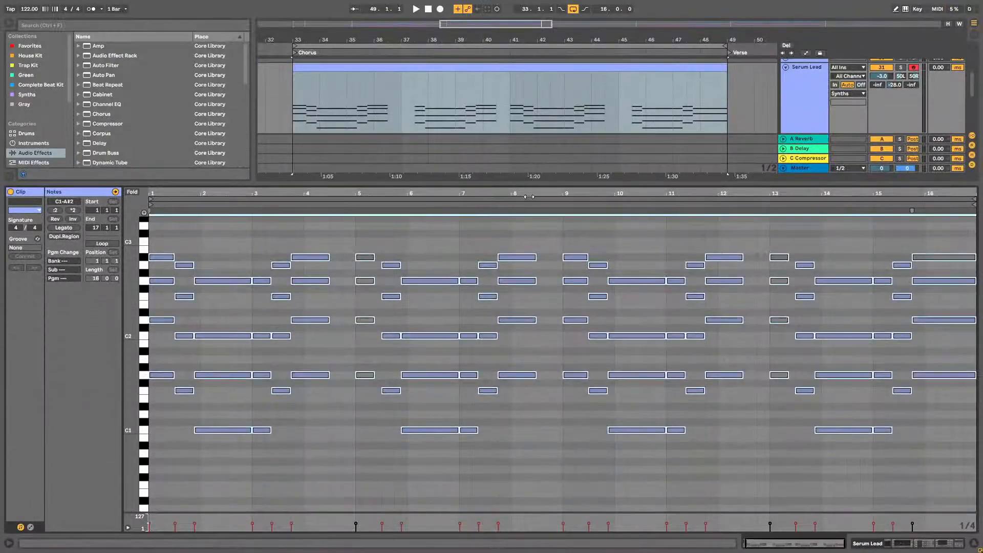
pyautogui.scroll(5, 538, 313)
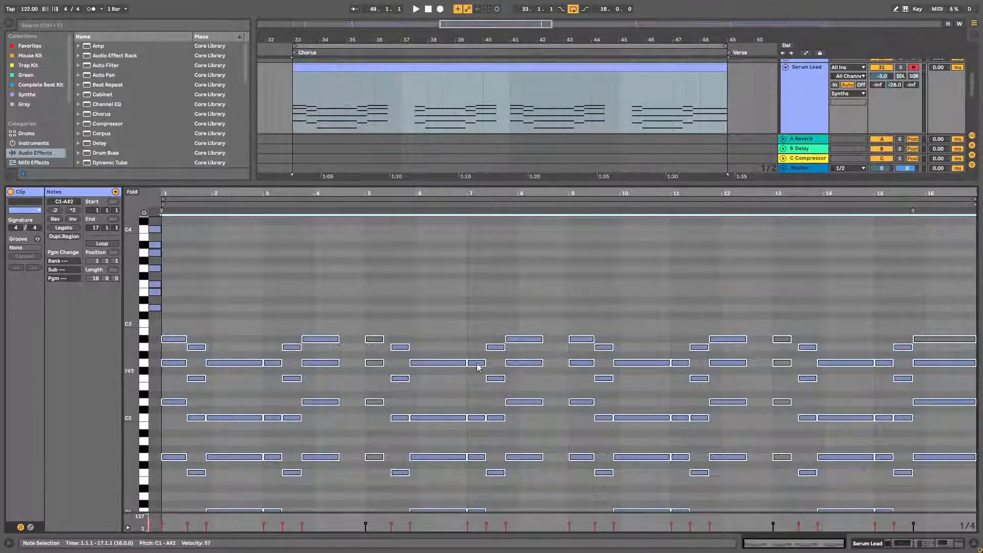
pyautogui.scroll(4, 470, 403)
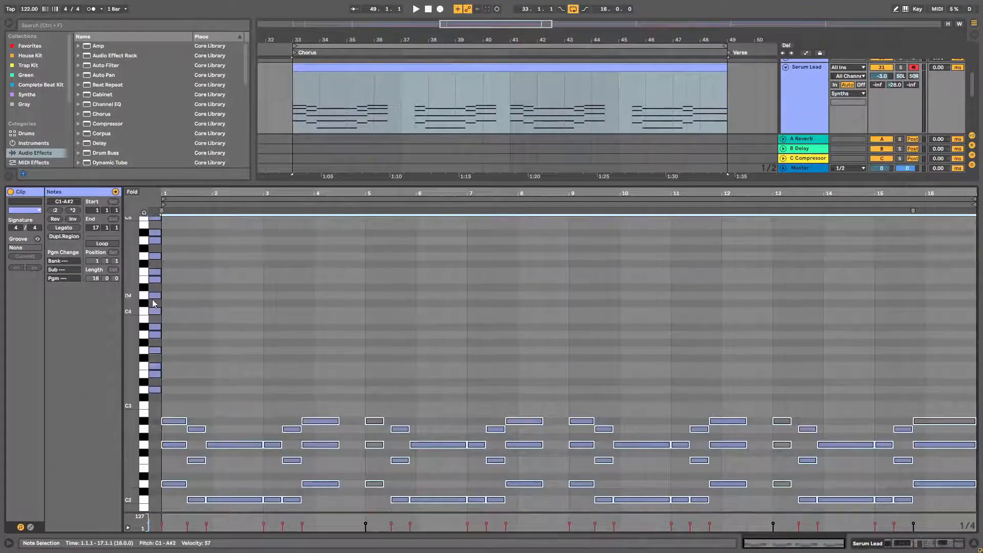
pyautogui.scroll(-2, 266, 415)
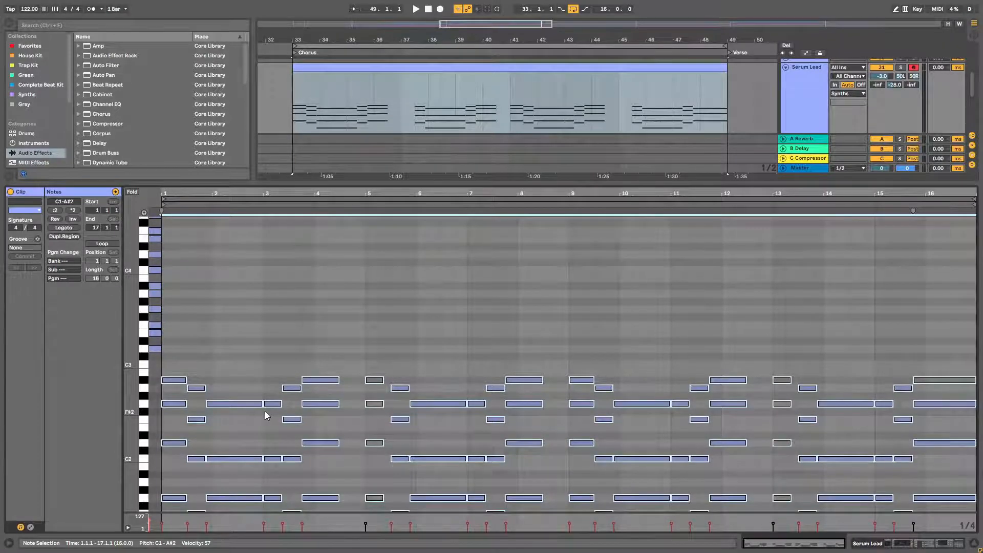
pyautogui.hotkey('shift', 'Up')
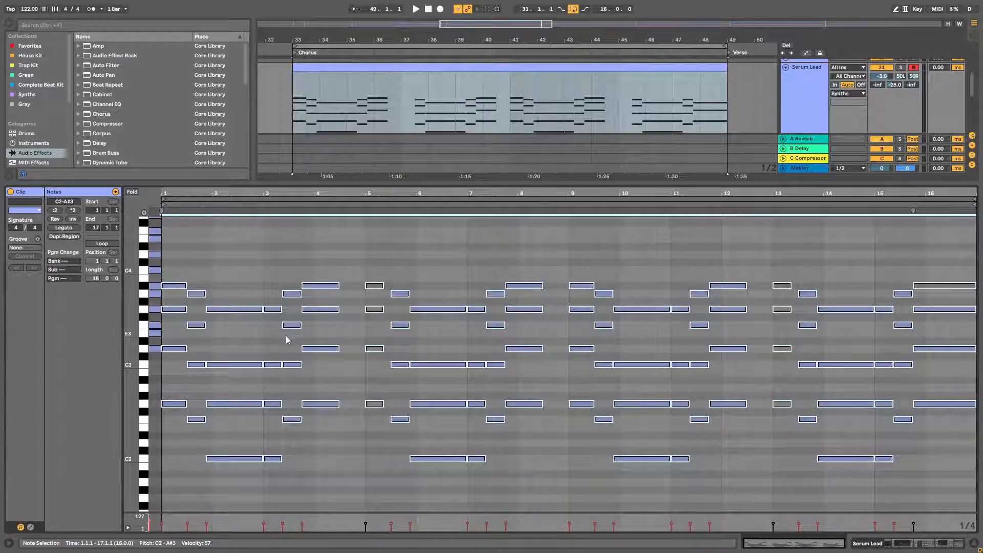
pyautogui.press('0')
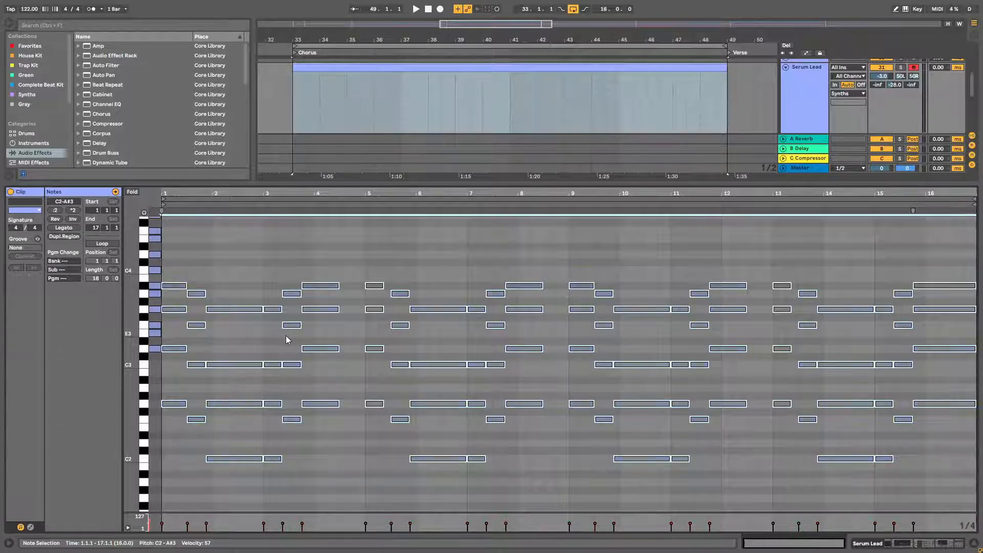
# - Activate the top notes A#3, A3 and G3 of the first three chords as a trial melody
pyautogui.click(197, 261)
pyautogui.click(174, 285)
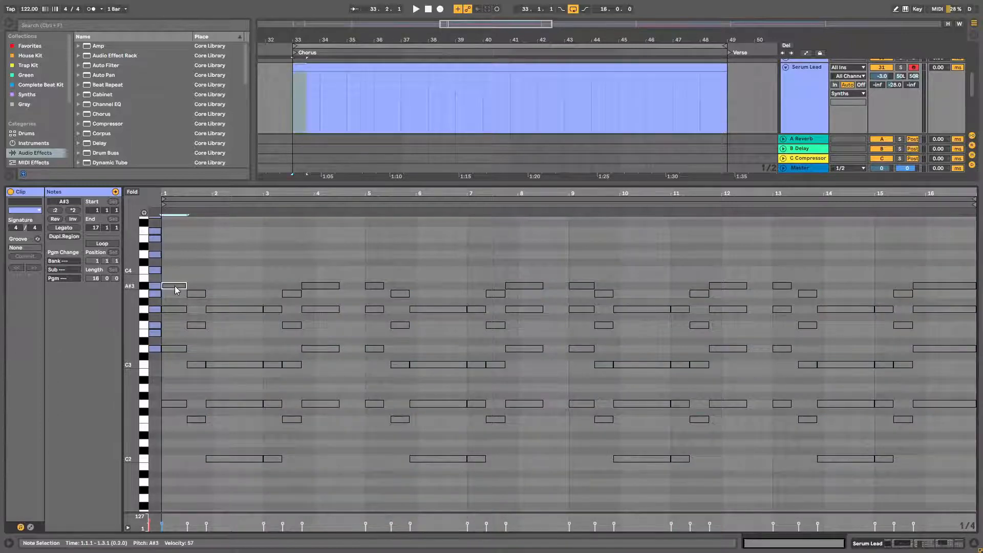
pyautogui.click(195, 294)
pyautogui.press('0')
pyautogui.click(219, 310)
pyautogui.press('0')
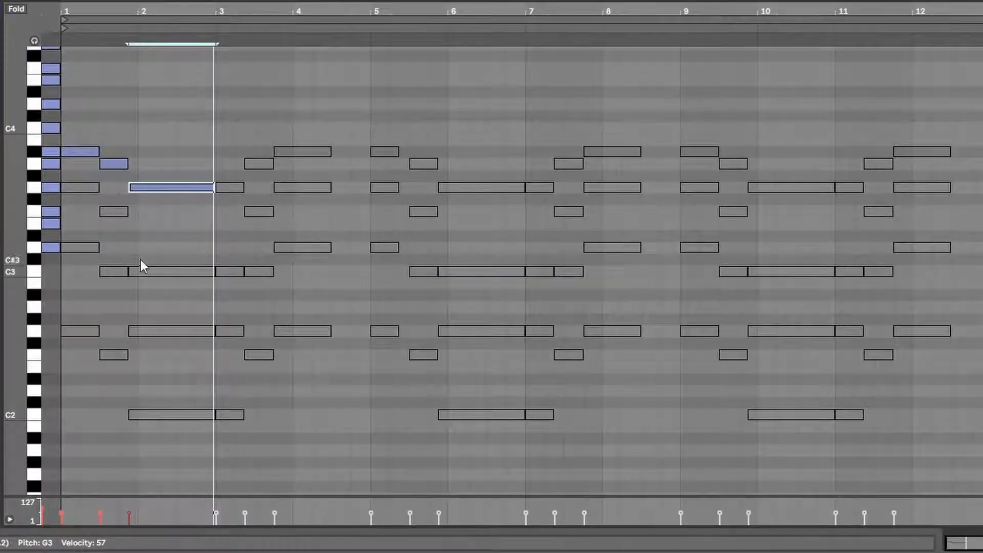
# - Use G3, F3 and C3 as the active melody notes of the first three chords and play them back
pyautogui.hotkey('alt', 'Left')
pyautogui.click(123, 210)
pyautogui.click(154, 272)
pyautogui.press('space')
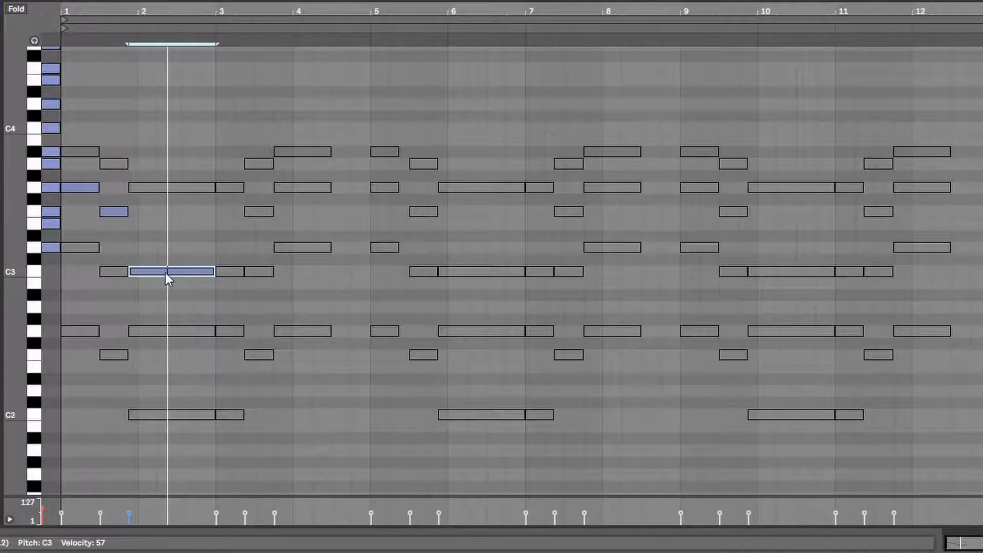
pyautogui.click(82, 188)
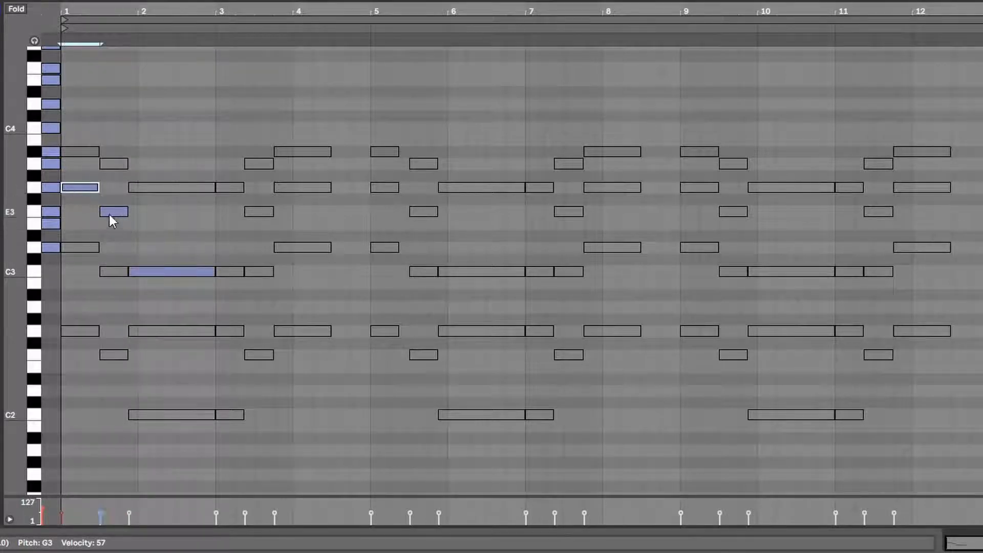
# - Try the long third melody note on D3, move it up to E3, and audition both pitches
pyautogui.click(151, 273)
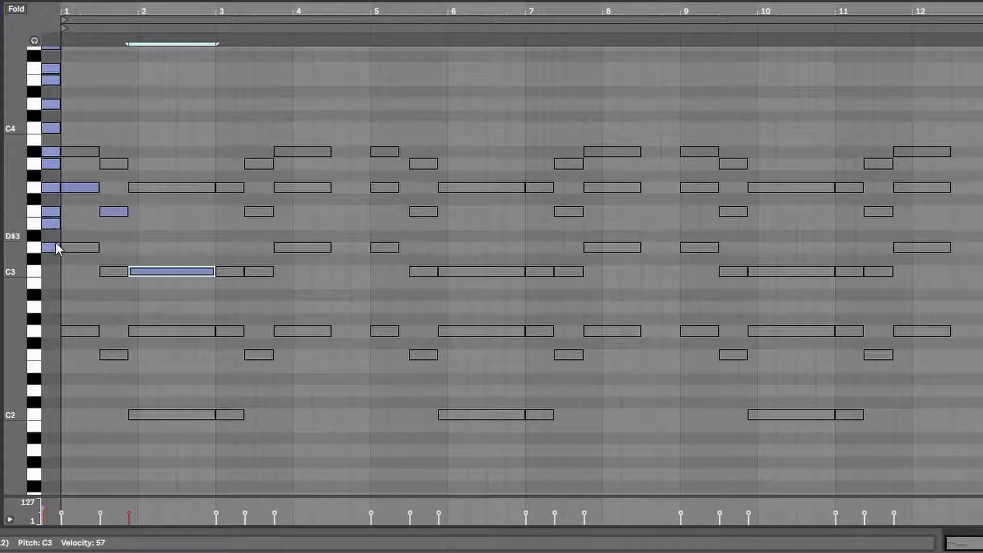
pyautogui.moveTo(152, 277); pyautogui.dragTo(153, 254)
pyautogui.press('space')
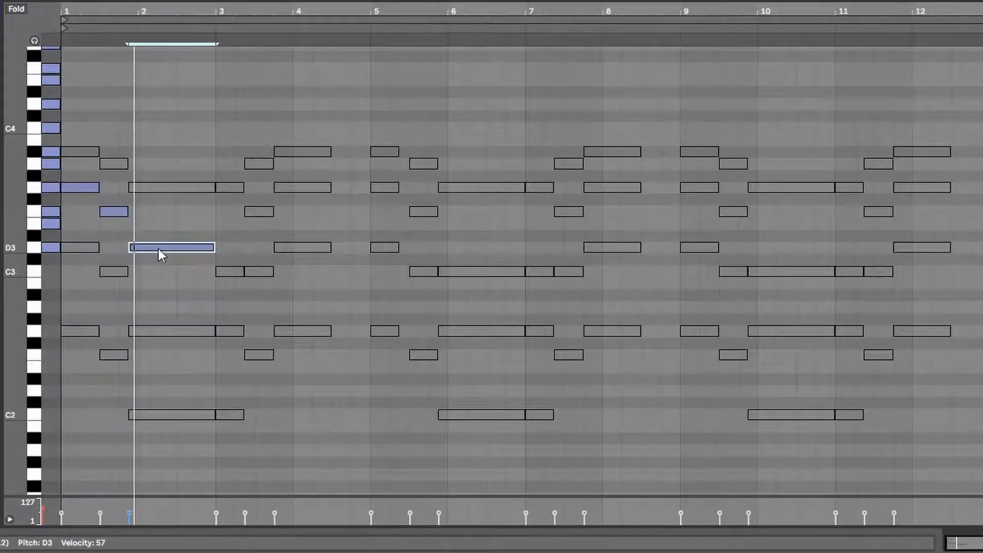
pyautogui.press('space')
pyautogui.moveTo(158, 249); pyautogui.dragTo(159, 227)
pyautogui.press('space')
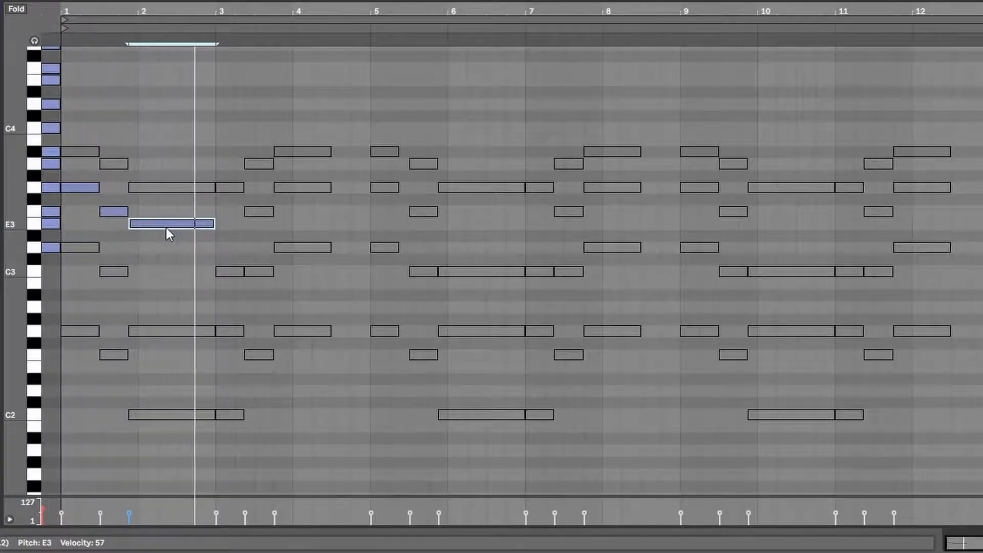
# - Try E3 at bar 3 and F3 on the following chord as the continuation of the melody
pyautogui.click(226, 193)
pyautogui.doubleClick(230, 225)
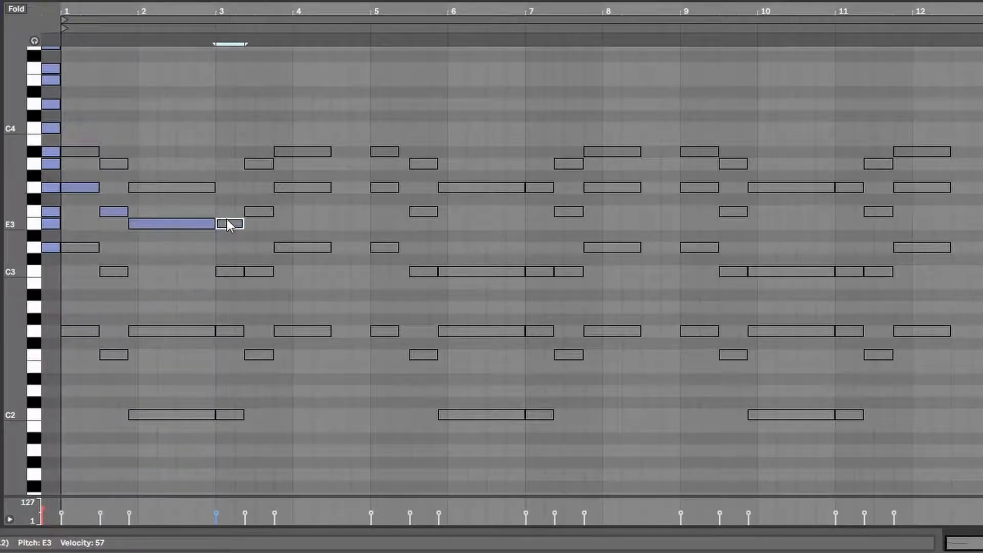
pyautogui.click(257, 213)
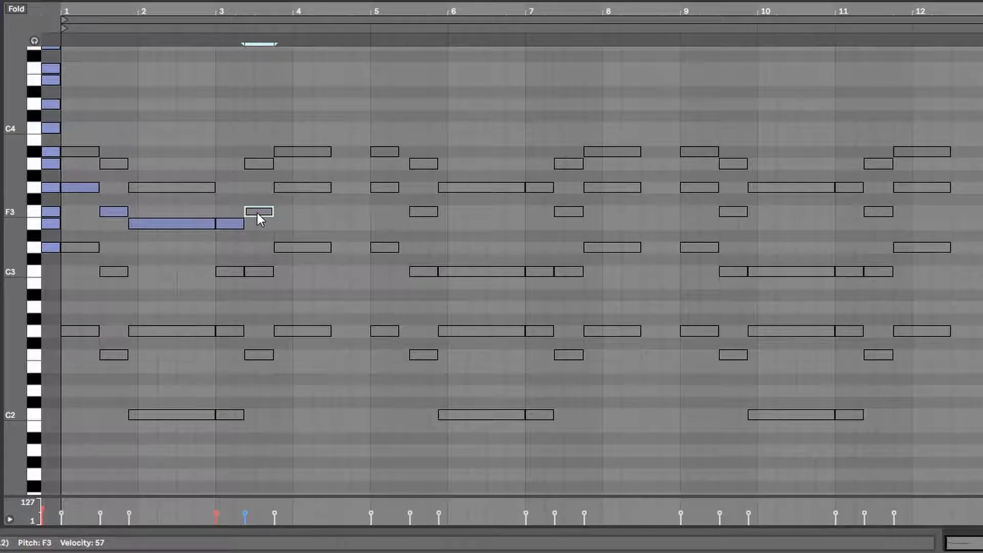
pyautogui.click(326, 188)
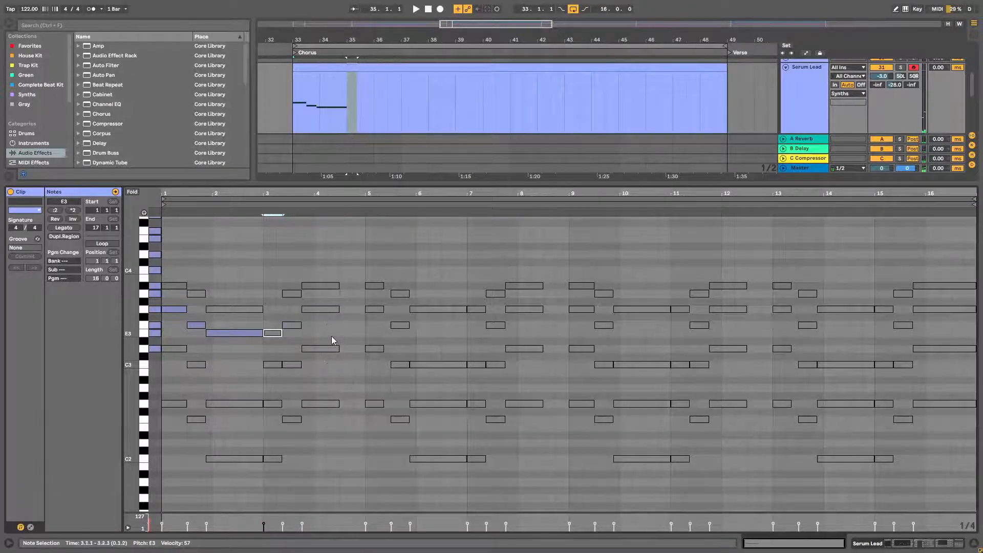
# - Write the melody phrase of bars 3 and 4 as short C3, D3 and C3 notes followed by a longer D3
pyautogui.click(275, 367)
pyautogui.click(292, 364)
pyautogui.scroll(3, 295, 366)
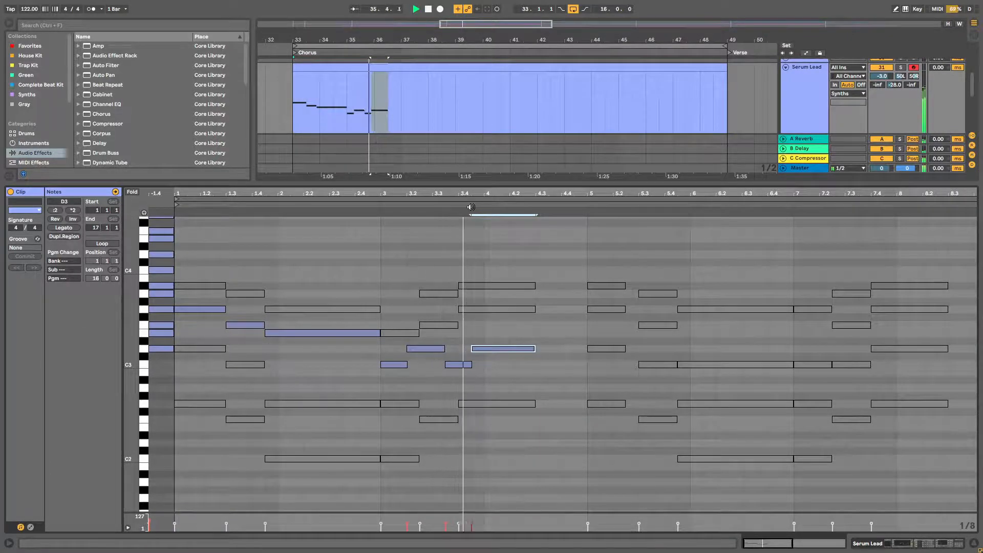
pyautogui.moveTo(517, 193); pyautogui.dragTo(330, 193)
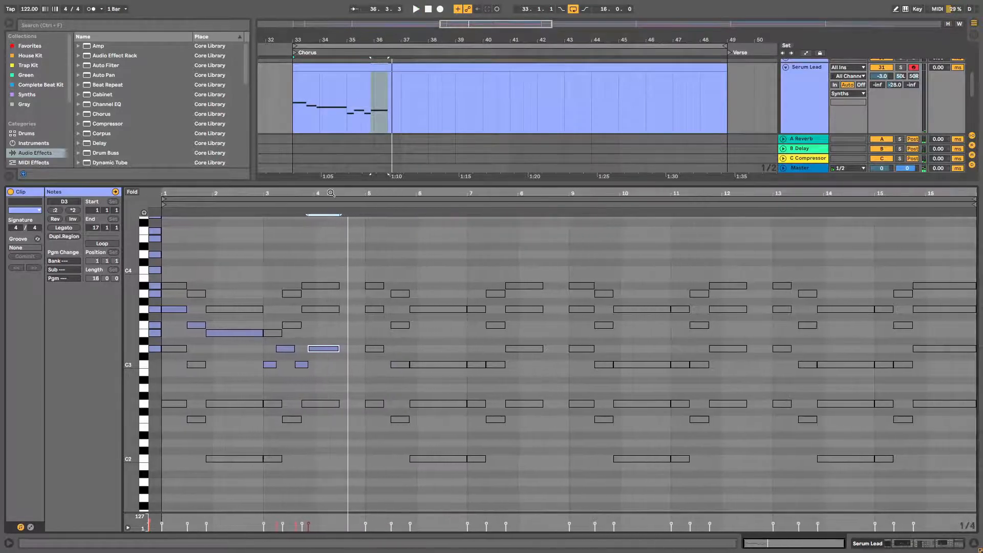
# - Write the melody of bars 5 to 8 by starting with G3, F3 and E3 and answering with A#3, A3 and A#3
pyautogui.click(364, 333)
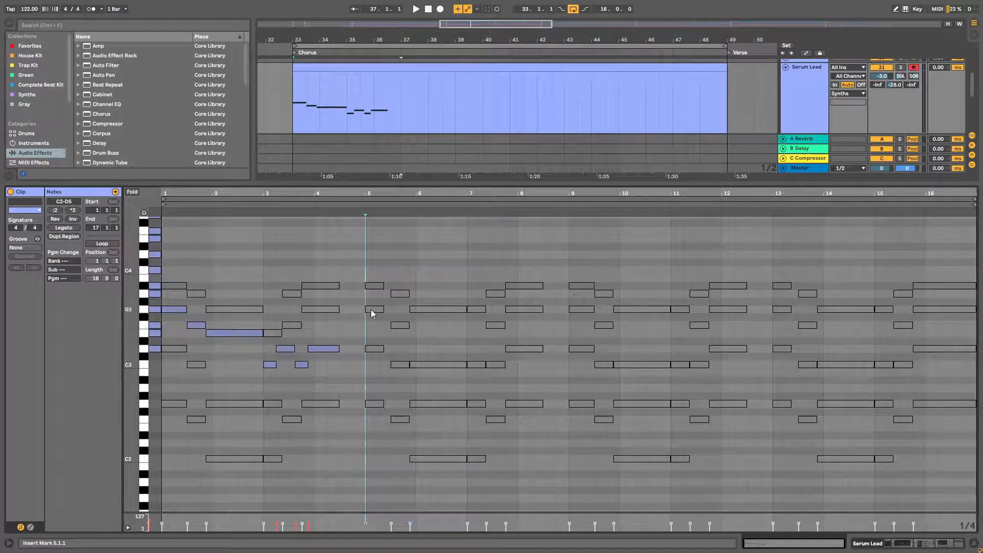
pyautogui.moveTo(397, 326); pyautogui.dragTo(403, 327)
pyautogui.moveTo(420, 335); pyautogui.dragTo(434, 337)
pyautogui.moveTo(446, 193); pyautogui.dragTo(446, 215)
pyautogui.moveTo(477, 337); pyautogui.dragTo(466, 337)
pyautogui.moveTo(488, 288)
pyautogui.mouseDown()
pyautogui.moveTo(512, 292)
pyautogui.moveTo(500, 288)
pyautogui.mouseUp()
pyautogui.moveTo(513, 295); pyautogui.dragTo(536, 295)
pyautogui.moveTo(548, 288); pyautogui.dragTo(619, 289)
# - Write the melody of bars 9 to 12 with the notes A#3, A3, G3, G3, A3 and A#3, and play it back
pyautogui.moveTo(510, 193); pyautogui.dragTo(259, 193)
pyautogui.click(260, 266)
pyautogui.moveTo(271, 294); pyautogui.dragTo(295, 294)
pyautogui.click(233, 274)
pyautogui.press('space')
pyautogui.moveTo(255, 285); pyautogui.dragTo(314, 286)
# - Start the bar 13 phrase with A#3 and A3, and raise the long note that follows to D4
pyautogui.moveTo(559, 286); pyautogui.dragTo(650, 286)
pyautogui.moveTo(658, 293); pyautogui.dragTo(791, 310)
pyautogui.scroll(4, 709, 310)
pyautogui.moveTo(737, 401); pyautogui.dragTo(737, 347)
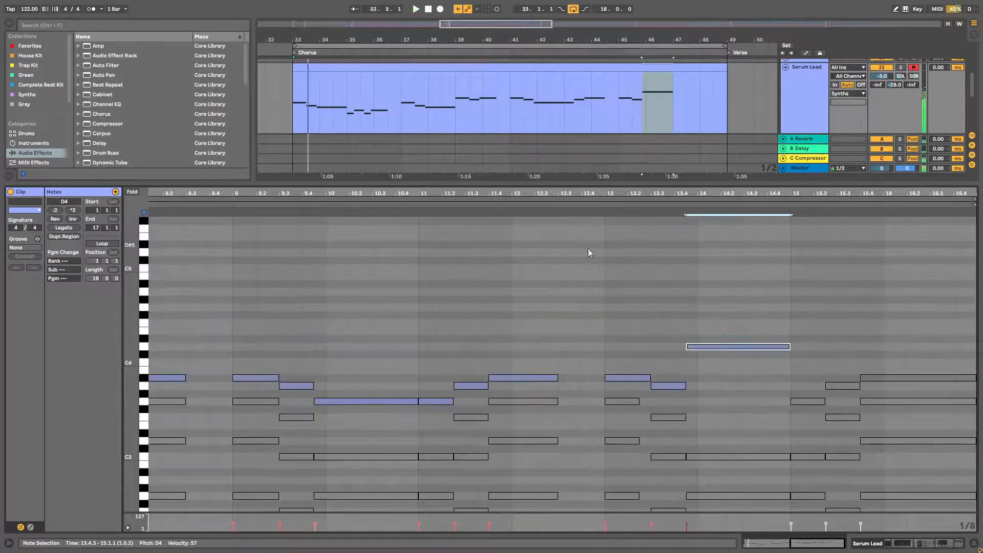
# - Play back the melody and fill in the short notes that lead to the end of the clip
pyautogui.click(604, 348)
pyautogui.press('space')
pyautogui.moveTo(784, 324)
pyautogui.mouseDown()
pyautogui.moveTo(856, 326)
pyautogui.moveTo(811, 324)
pyautogui.mouseUp()
pyautogui.moveTo(816, 309)
pyautogui.mouseDown()
pyautogui.moveTo(838, 311)
pyautogui.moveTo(828, 292)
pyautogui.mouseUp()
pyautogui.click(779, 307)
pyautogui.press('space')
# - Audition the ending, set the long closing note, and move it to a lower pitch
pyautogui.click(573, 302)
pyautogui.press('space')
pyautogui.press('space')
pyautogui.press('space')
pyautogui.press('space')
pyautogui.moveTo(855, 323); pyautogui.dragTo(972, 323)
pyautogui.moveTo(906, 323); pyautogui.dragTo(907, 346)
pyautogui.scroll(-5, 870, 358)
pyautogui.scroll(-2, 805, 384)
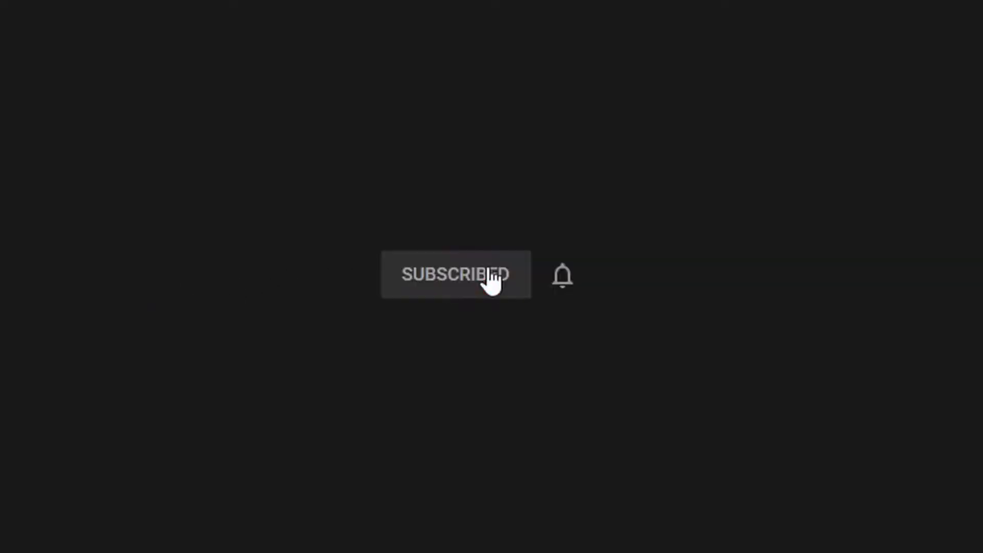